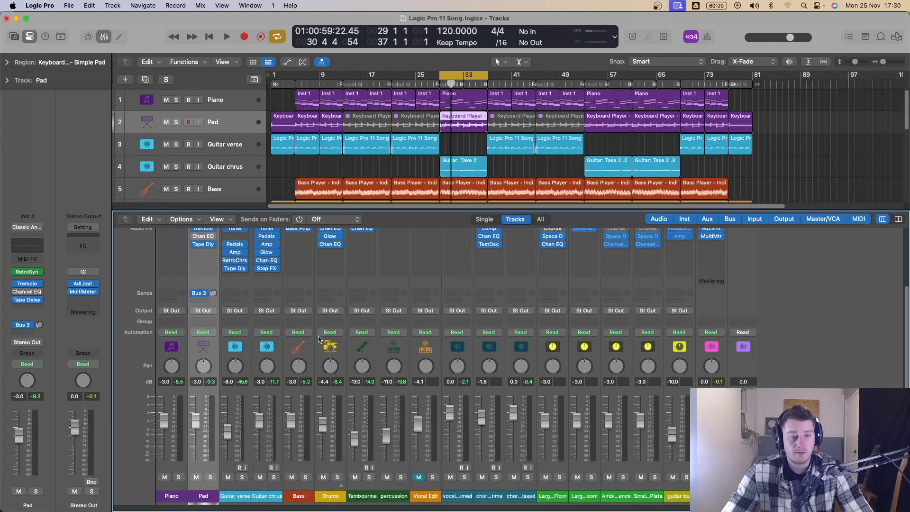
Step: Look over all tracks in the arrangement and the plug-ins and levels on the mixer's channel strips
{"action": "scroll", "coordinate": [366, 302], "scroll_direction": "up", "scroll_amount": 3}
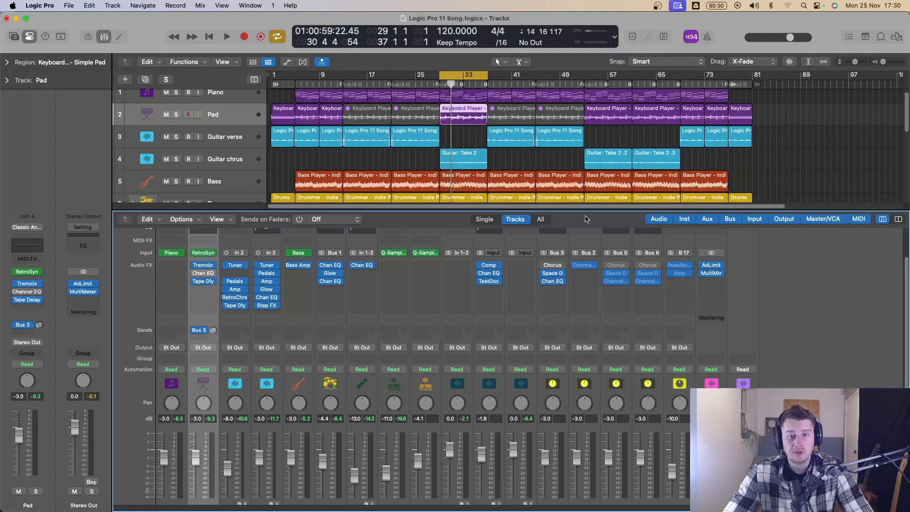
{"action": "left_click_drag", "start_coordinate": [587, 211], "coordinate": [590, 252]}
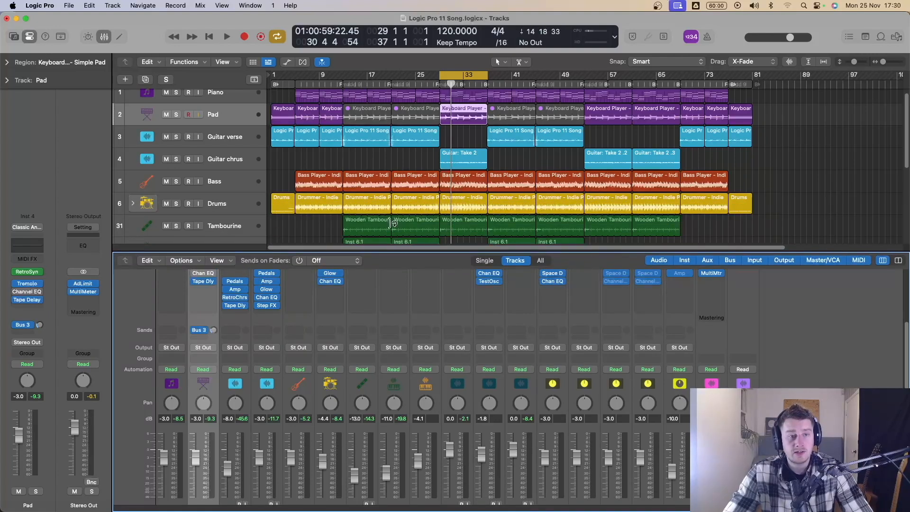
{"action": "scroll", "coordinate": [473, 186], "scroll_direction": "up", "scroll_amount": 1}
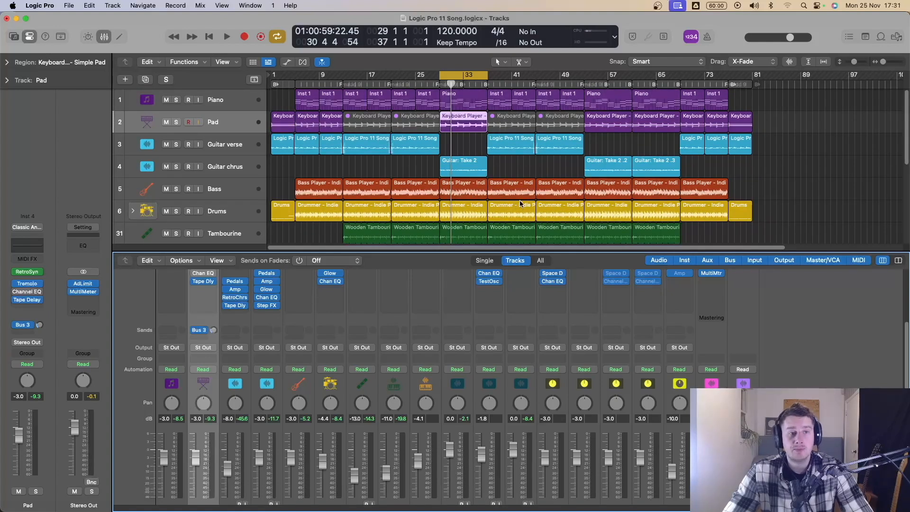
{"action": "scroll", "coordinate": [563, 196], "scroll_direction": "down", "scroll_amount": 2}
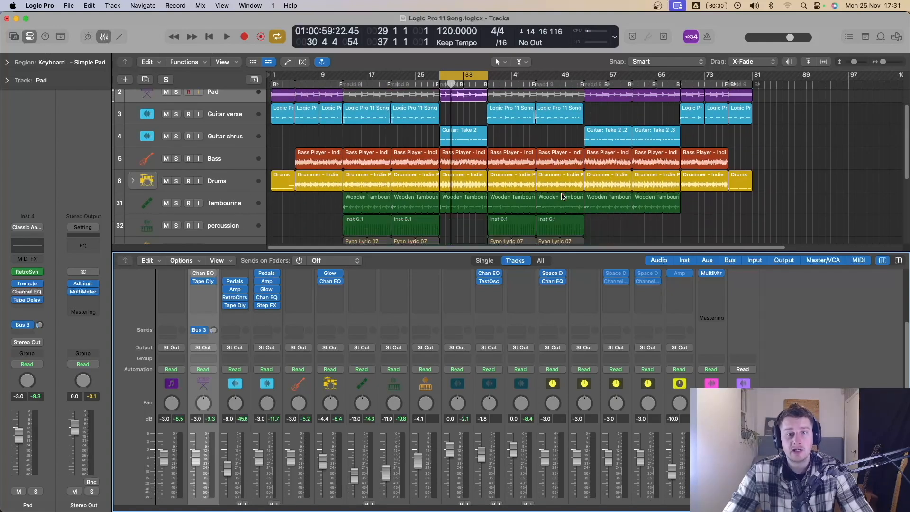
{"action": "scroll", "coordinate": [563, 197], "scroll_direction": "down", "scroll_amount": 4}
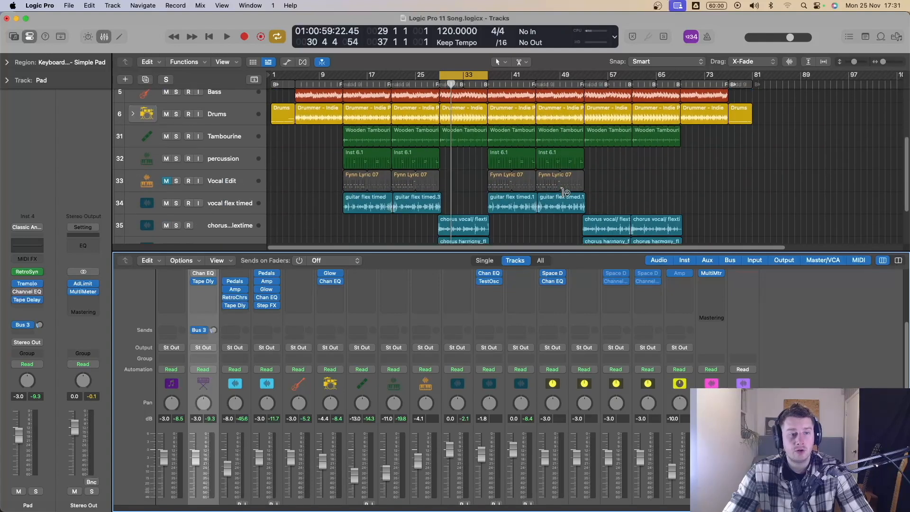
{"action": "scroll", "coordinate": [564, 204], "scroll_direction": "up", "scroll_amount": 1}
{"action": "left_click_drag", "start_coordinate": [563, 252], "coordinate": [564, 300]}
{"action": "scroll", "coordinate": [472, 196], "scroll_direction": "up", "scroll_amount": 5}
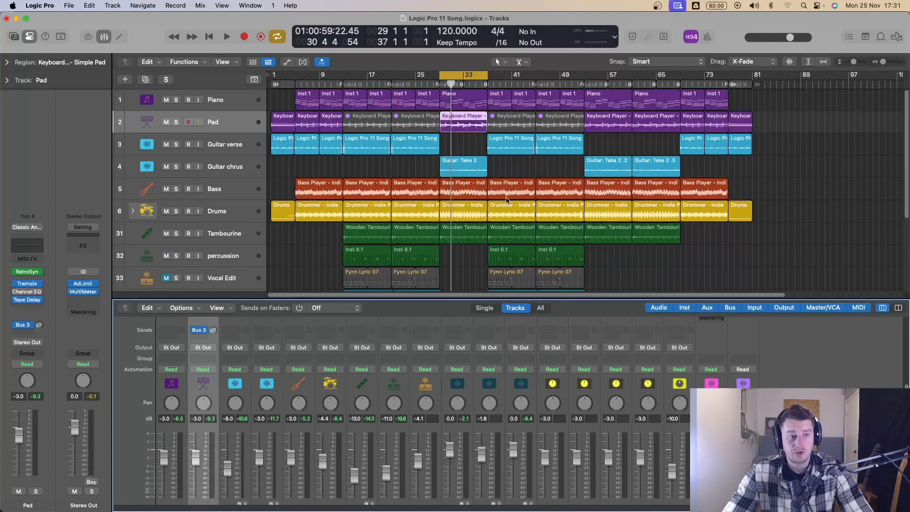
{"action": "left_click_drag", "start_coordinate": [503, 299], "coordinate": [500, 216]}
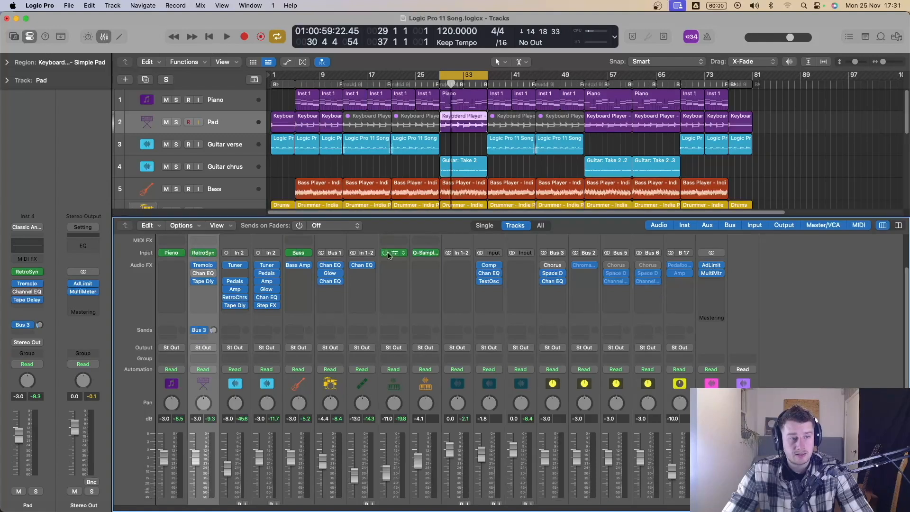
Step: Play the cycled chorus section starting at bar 29 twice to judge the current mix
{"action": "key", "text": "space"}
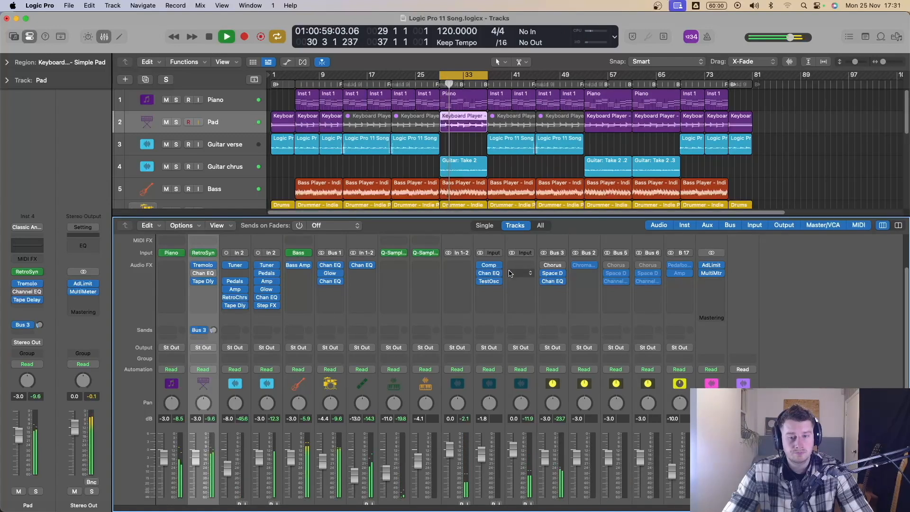
{"action": "key", "text": "space"}
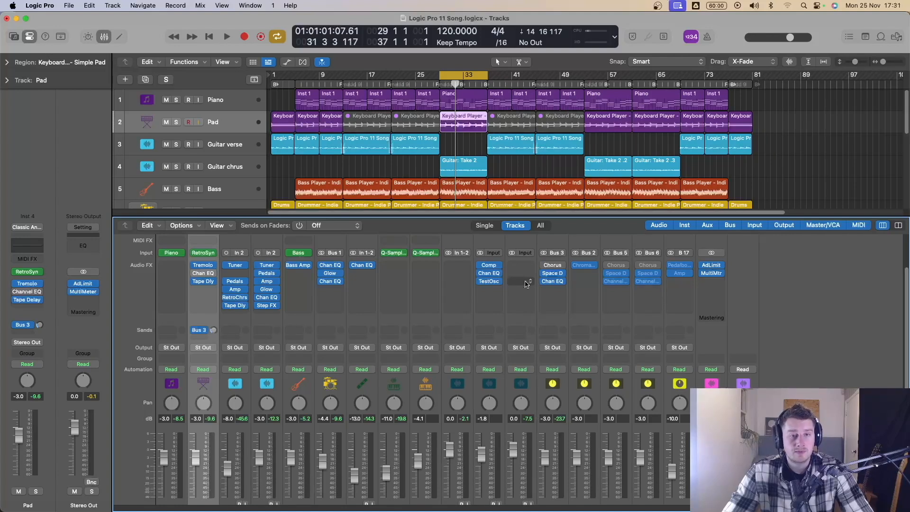
{"action": "key", "text": "space"}
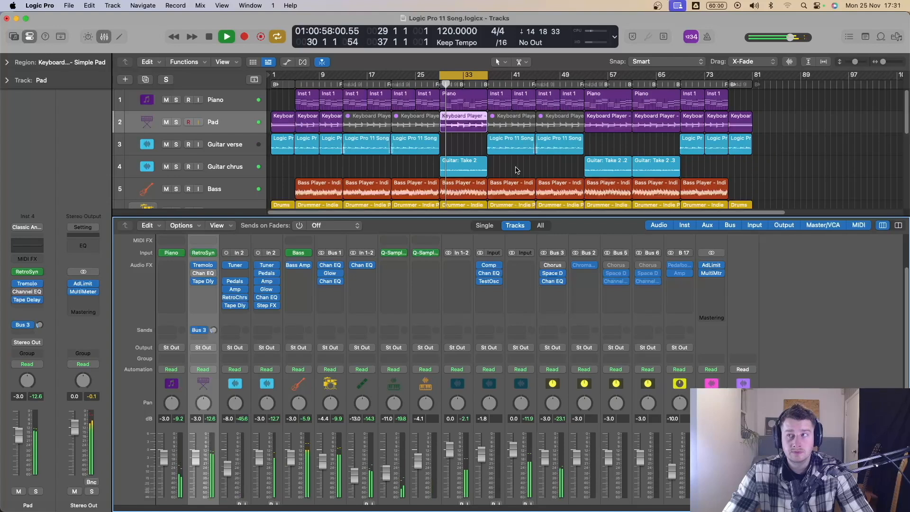
{"action": "key", "text": "space"}
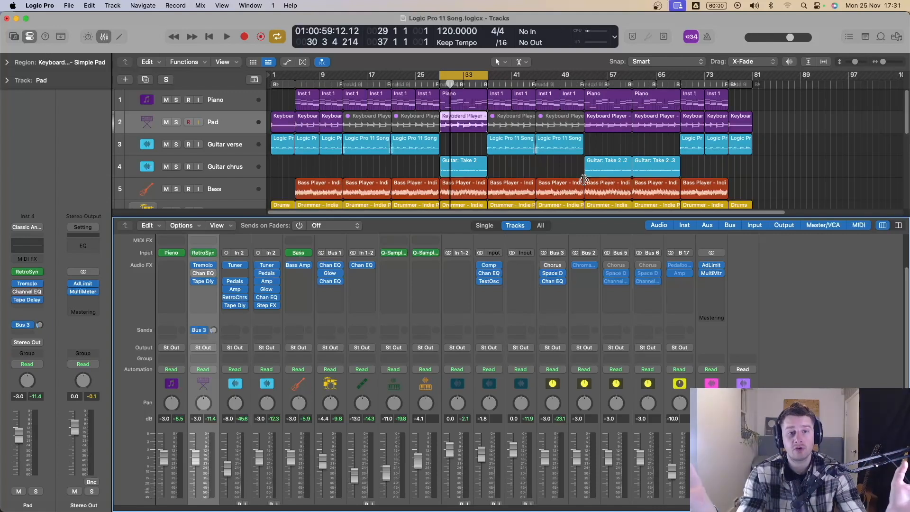
Step: Lower the Guitar chrus track to -7.8 dB and pan it to -64 while the chorus plays
{"action": "left_click", "coordinate": [224, 164]}
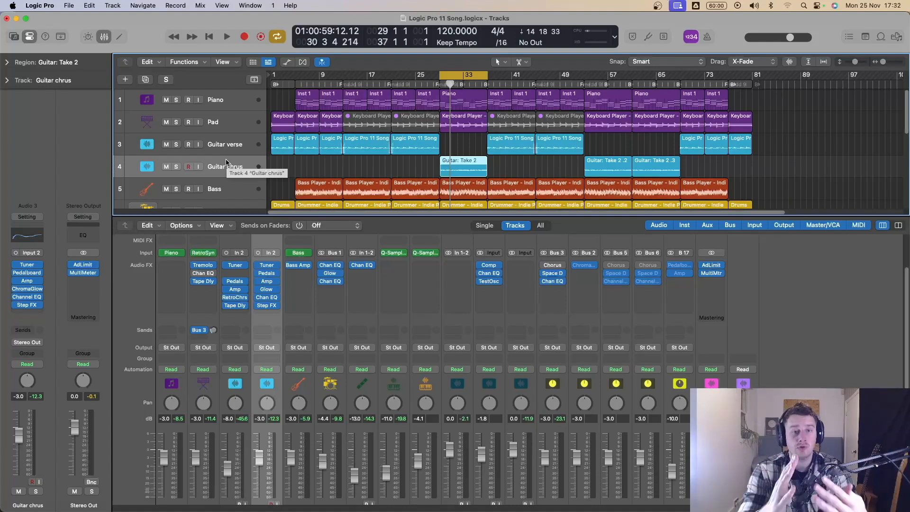
{"action": "scroll", "coordinate": [237, 453], "scroll_direction": "down", "scroll_amount": 3}
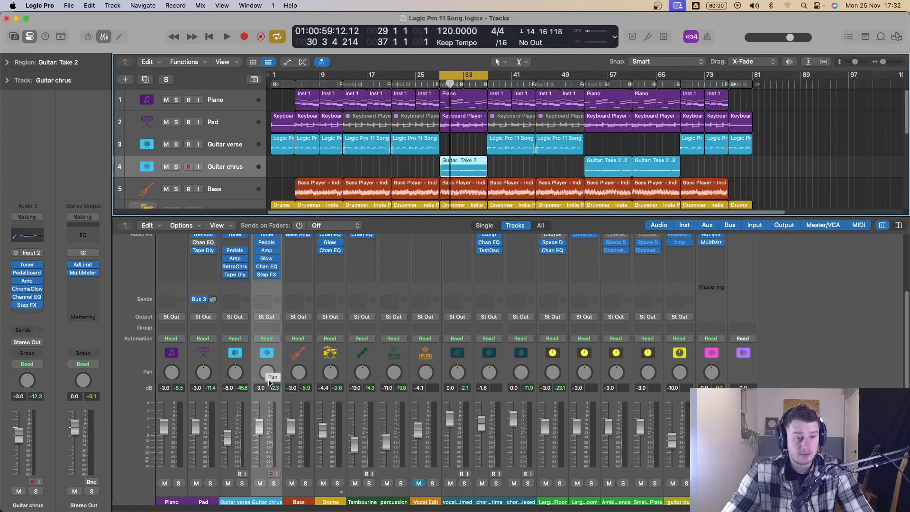
{"action": "scroll", "coordinate": [263, 408], "scroll_direction": "up", "scroll_amount": 5}
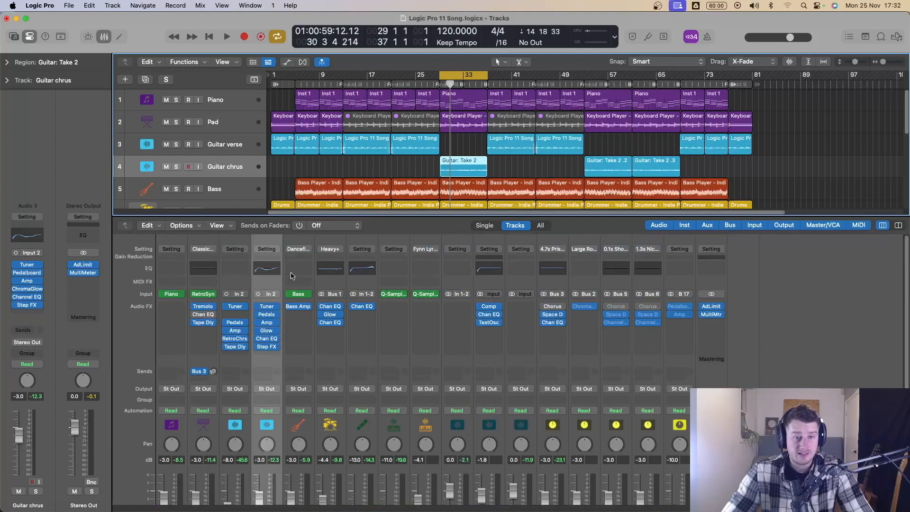
{"action": "scroll", "coordinate": [266, 434], "scroll_direction": "down", "scroll_amount": 4}
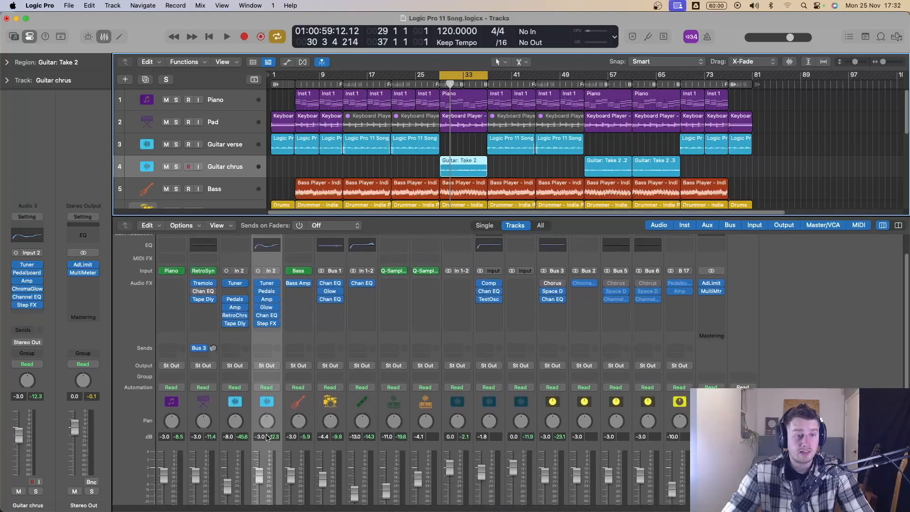
{"action": "scroll", "coordinate": [267, 437], "scroll_direction": "down", "scroll_amount": 2}
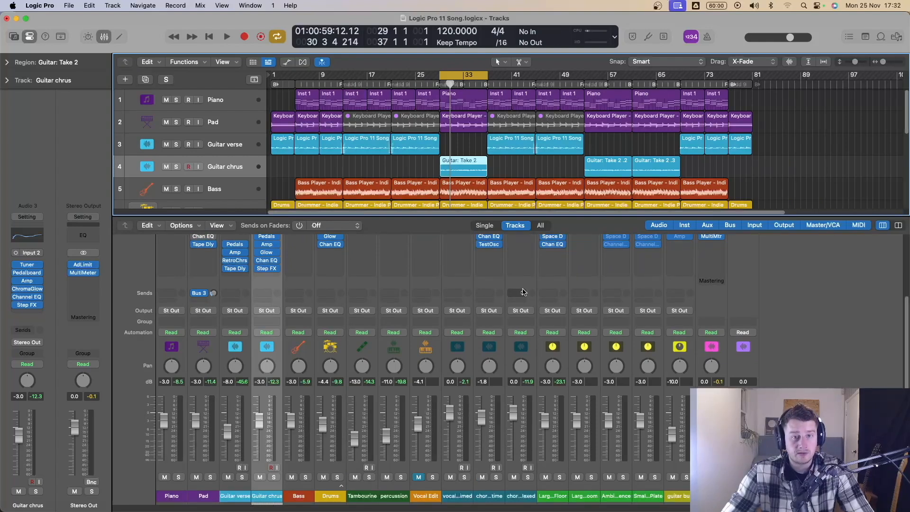
{"action": "key", "text": "space"}
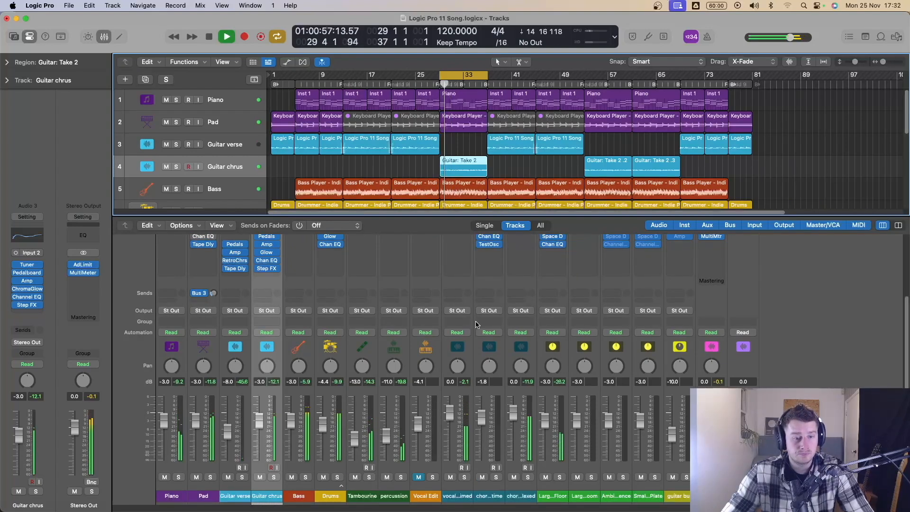
{"action": "left_click_drag", "start_coordinate": [259, 421], "coordinate": [260, 431]}
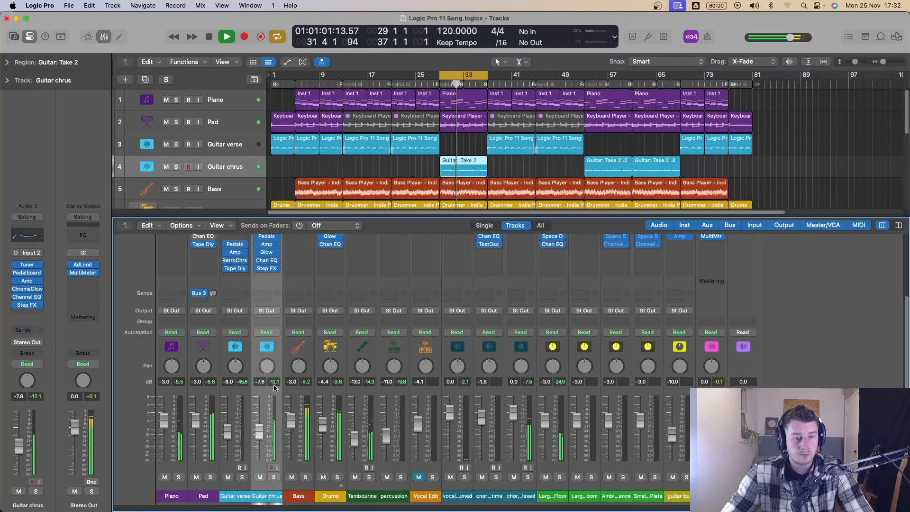
{"action": "left_click_drag", "start_coordinate": [266, 367], "coordinate": [268, 411]}
{"action": "key", "text": "space"}
Step: Duplicate the Guitar chrus track with its channel settings and copy its three guitar regions onto the new track
{"action": "left_click", "coordinate": [249, 167]}
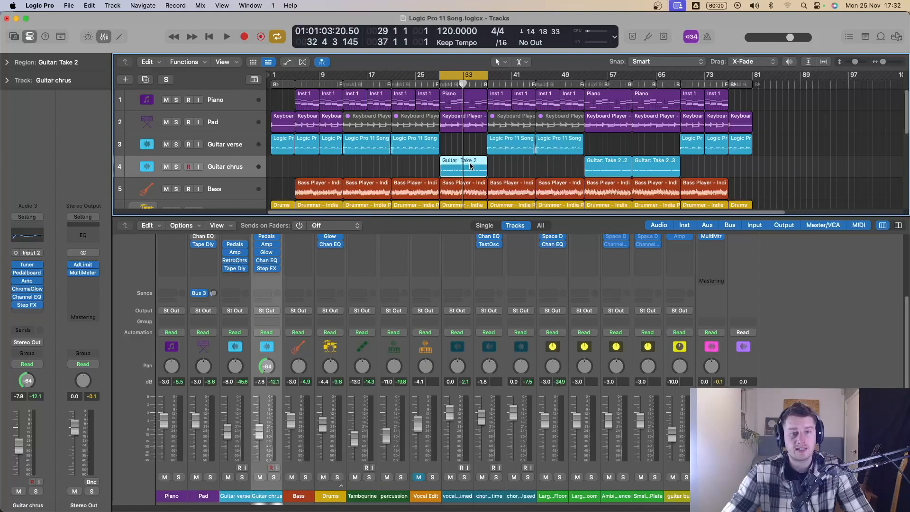
{"action": "left_click", "coordinate": [147, 81]}
{"action": "left_click_drag", "start_coordinate": [401, 172], "coordinate": [696, 171]}
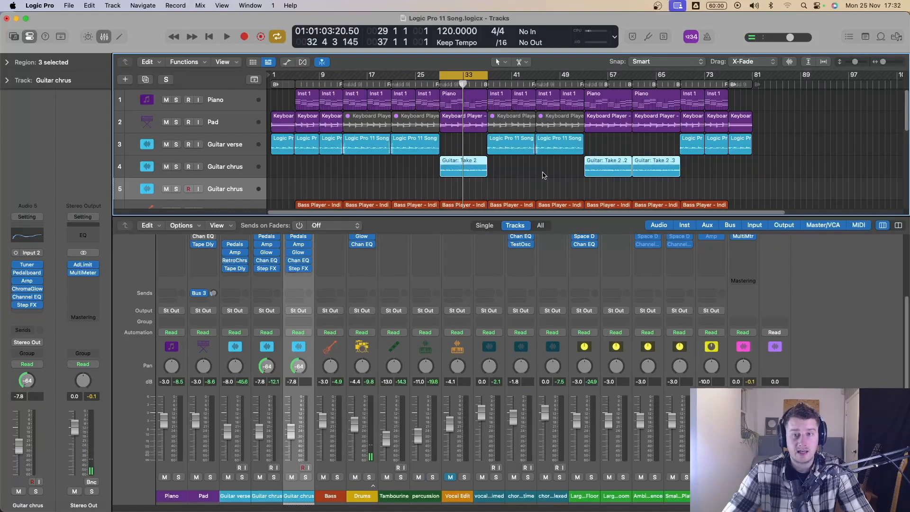
{"action": "left_click_drag", "start_coordinate": [461, 170], "coordinate": [459, 191]}
Step: Pan the duplicate Guitar chrus track to +63 and lower the original to -10.2 dB and the duplicate to -10.0 dB
{"action": "left_click", "coordinate": [234, 168]}
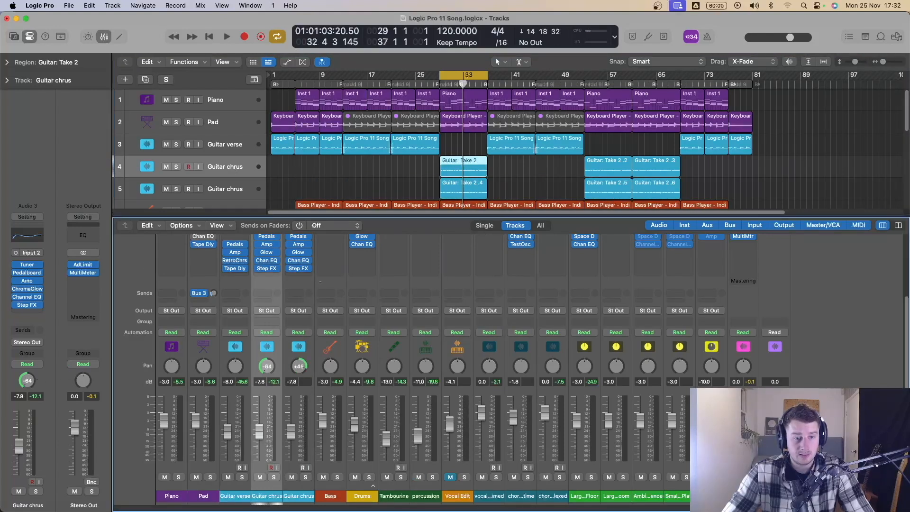
{"action": "key", "text": "space"}
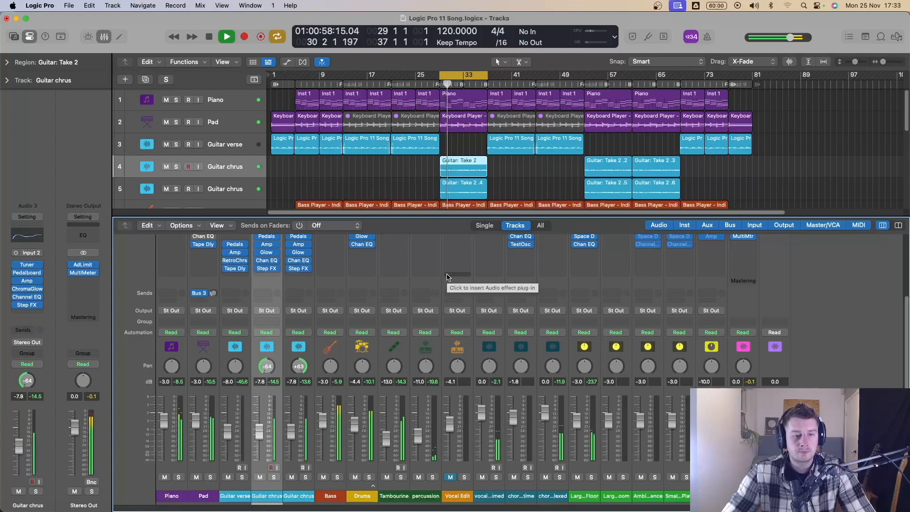
{"action": "key", "text": "space"}
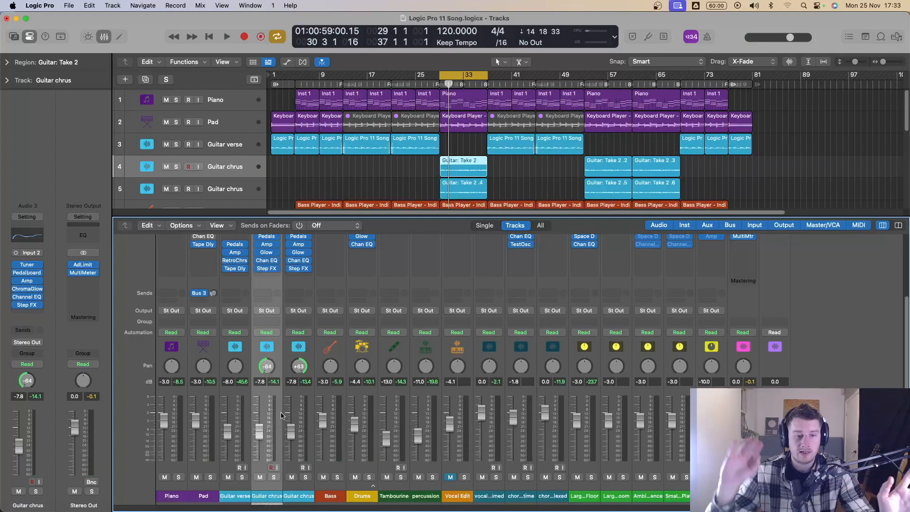
{"action": "key", "text": "space"}
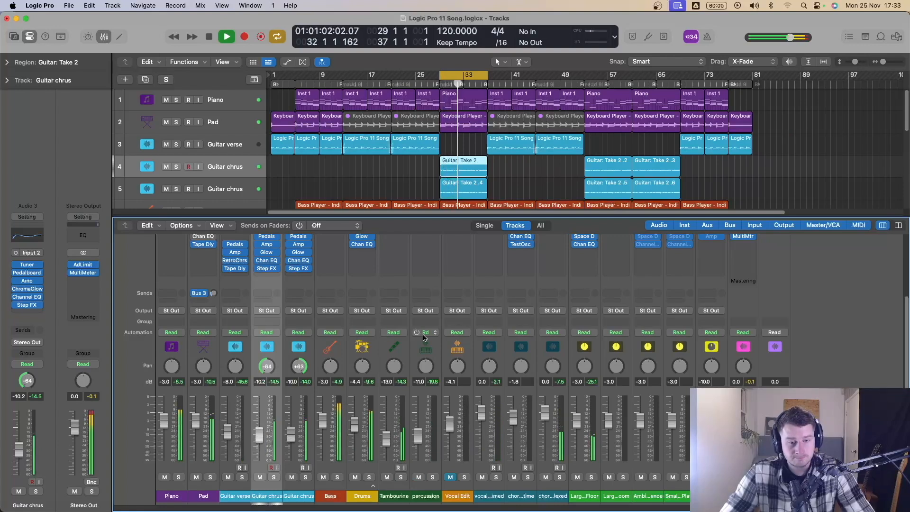
Step: Audition the chorus vocal/ flextime track in solo, then return it to the full mix
{"action": "scroll", "coordinate": [479, 136], "scroll_direction": "down", "scroll_amount": 15}
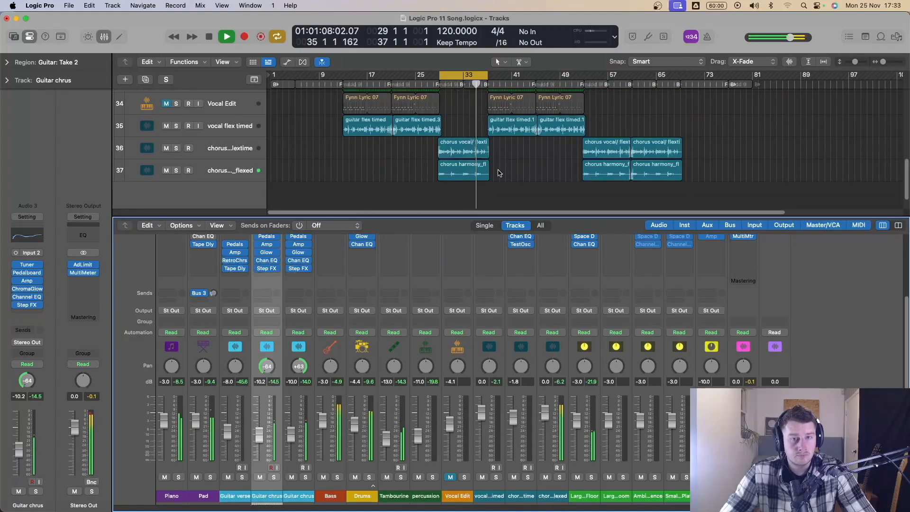
{"action": "left_click", "coordinate": [486, 150]}
{"action": "key", "text": "space"}
{"action": "left_click", "coordinate": [177, 149]}
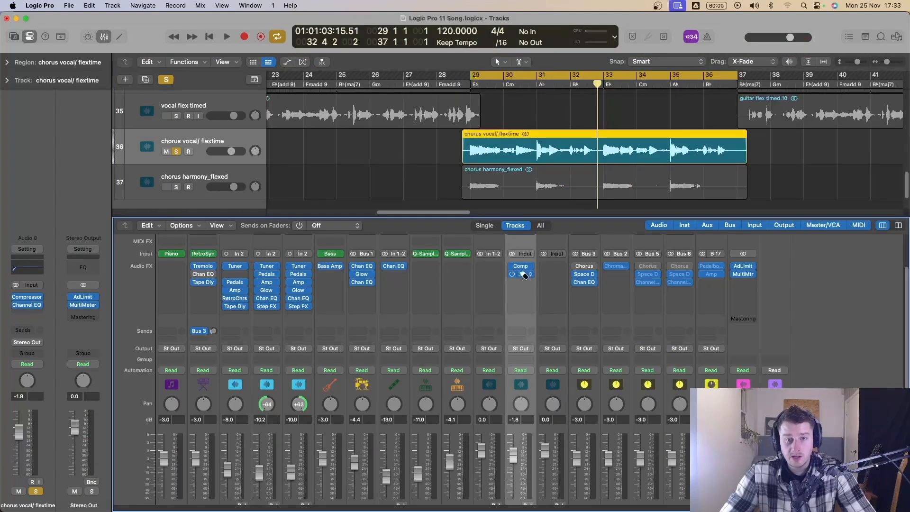
{"action": "key", "text": "space"}
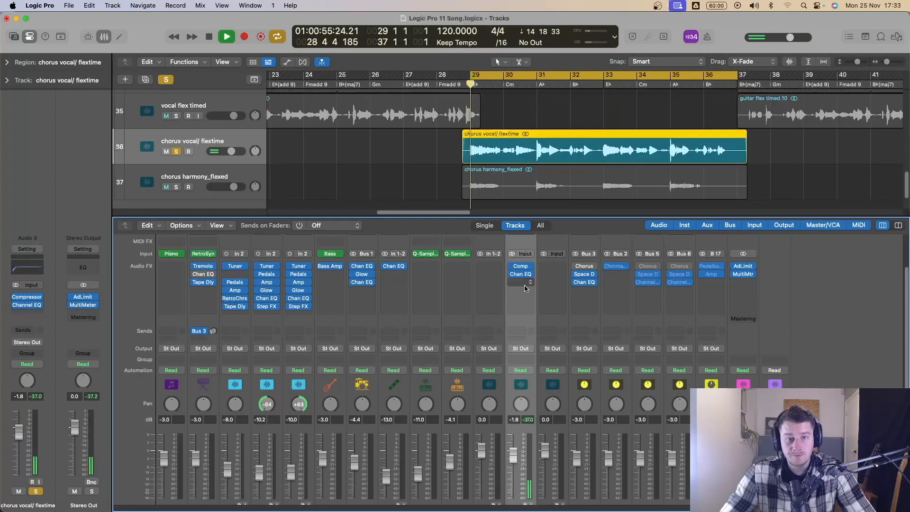
{"action": "left_click", "coordinate": [176, 152]}
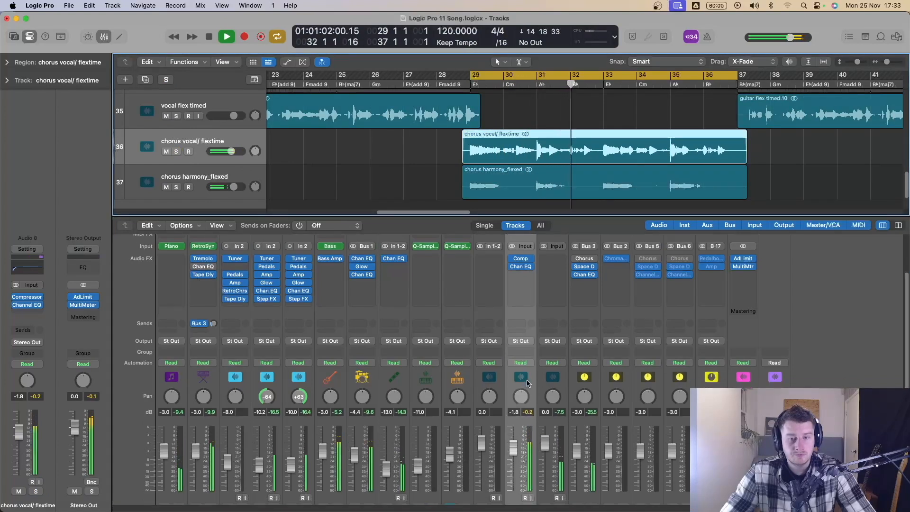
Step: Lower the chorus vocal/ flextime track's volume to -6.0 dB and play the chorus again
{"action": "scroll", "coordinate": [525, 384], "scroll_direction": "down", "scroll_amount": 3}
{"action": "key", "text": "space"}
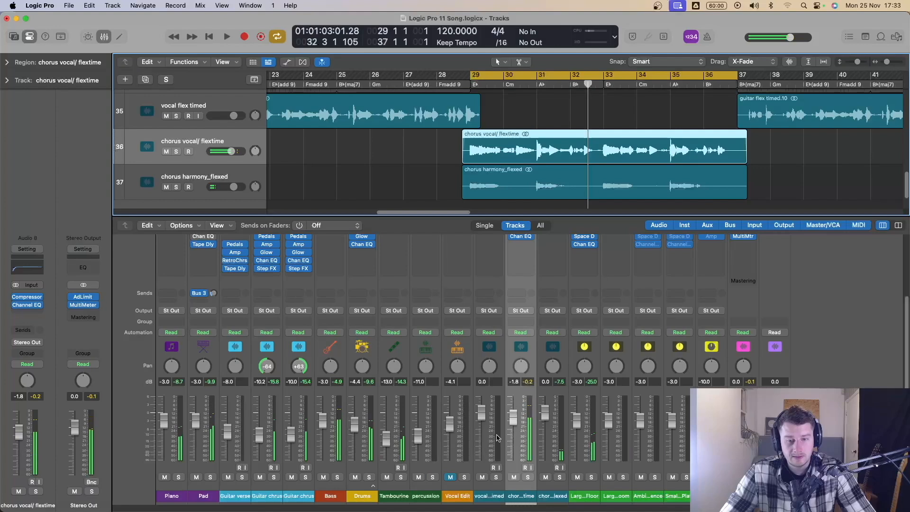
{"action": "left_click_drag", "start_coordinate": [511, 417], "coordinate": [513, 430]}
{"action": "key", "text": "space"}
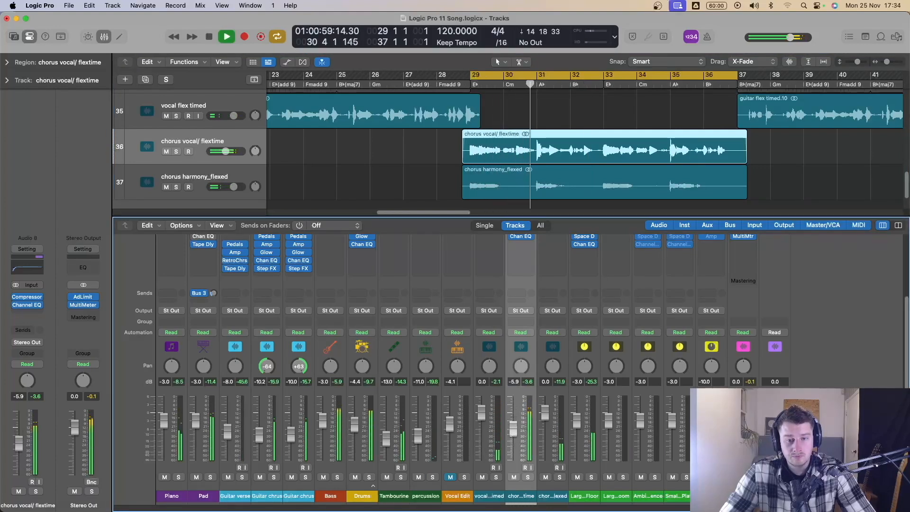
Step: Solo the Bass track and insert an Overdrive effect after its Bass Amp
{"action": "scroll", "coordinate": [530, 133], "scroll_direction": "up", "scroll_amount": 1}
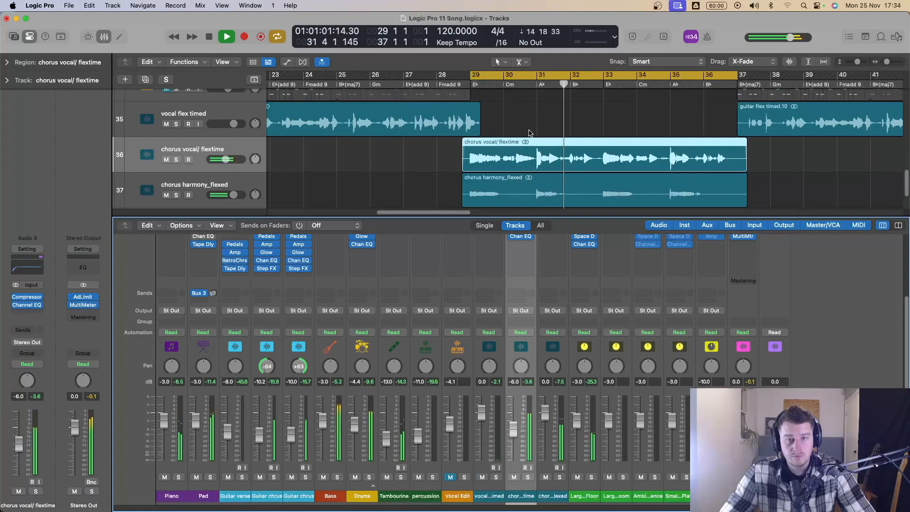
{"action": "scroll", "coordinate": [530, 133], "scroll_direction": "up", "scroll_amount": 20}
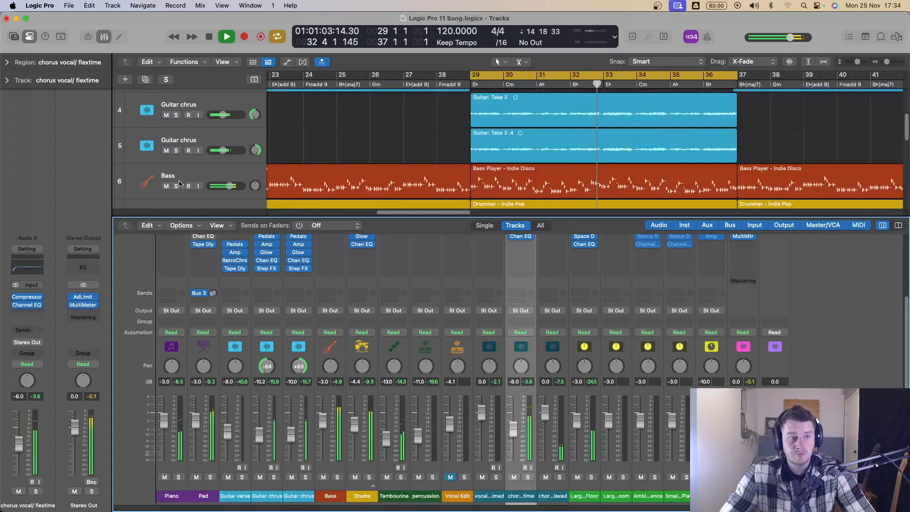
{"action": "left_click", "coordinate": [176, 186]}
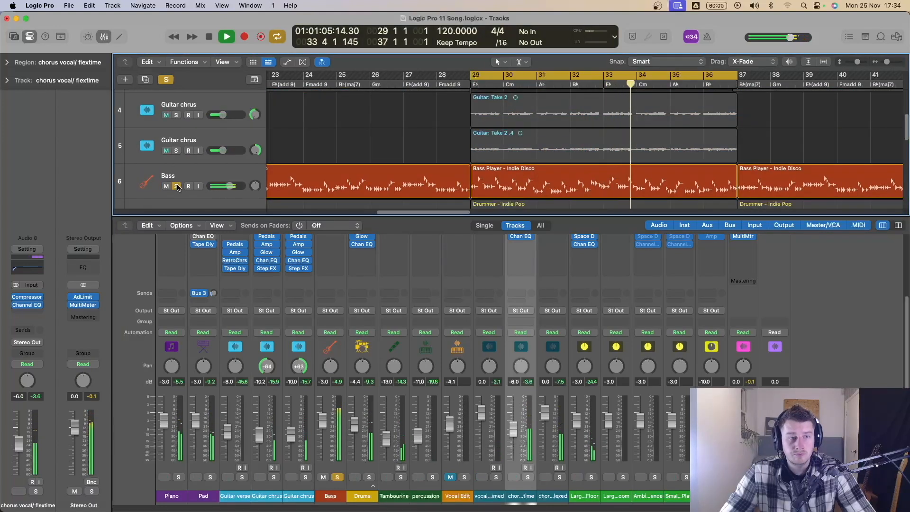
{"action": "key", "text": "space"}
{"action": "left_click", "coordinate": [193, 175]}
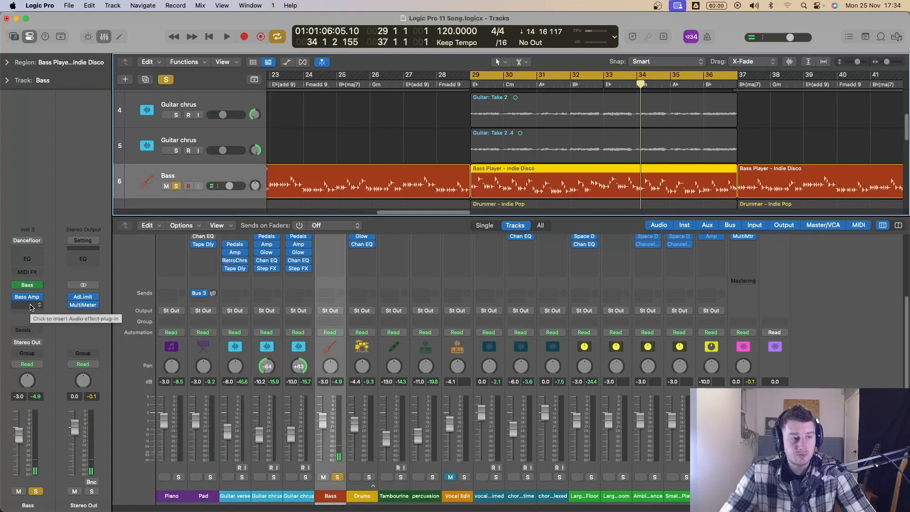
{"action": "left_click", "coordinate": [30, 305]}
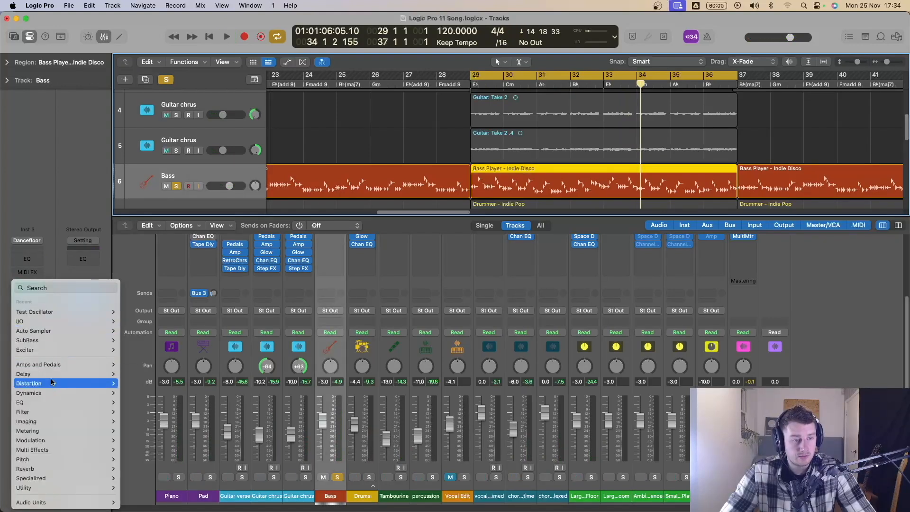
{"action": "mouse_move", "coordinate": [52, 383]}
{"action": "mouse_move", "coordinate": [147, 431]}
{"action": "left_click", "coordinate": [204, 435]}
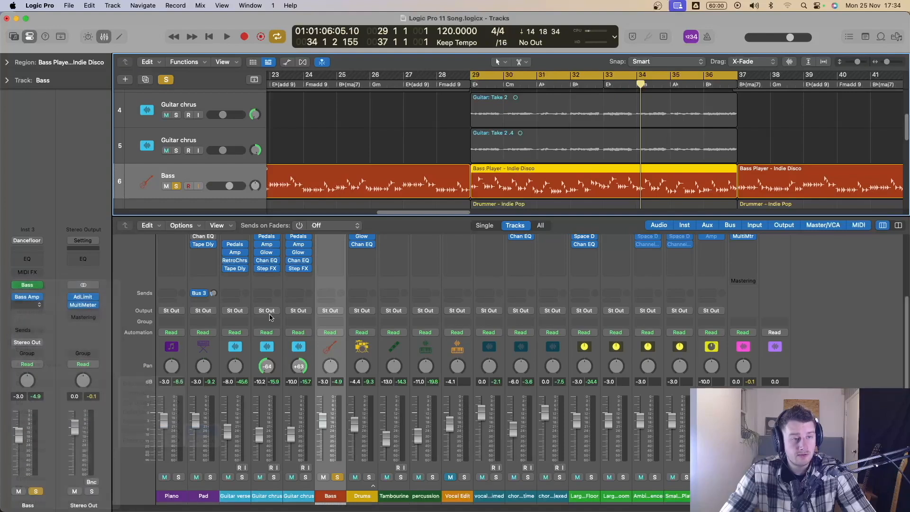
Step: Set the bass Overdrive to 3.00 dB drive and 20000 Hz tone while playing the soloed track
{"action": "key", "text": "space"}
{"action": "left_click_drag", "start_coordinate": [327, 277], "coordinate": [327, 236]}
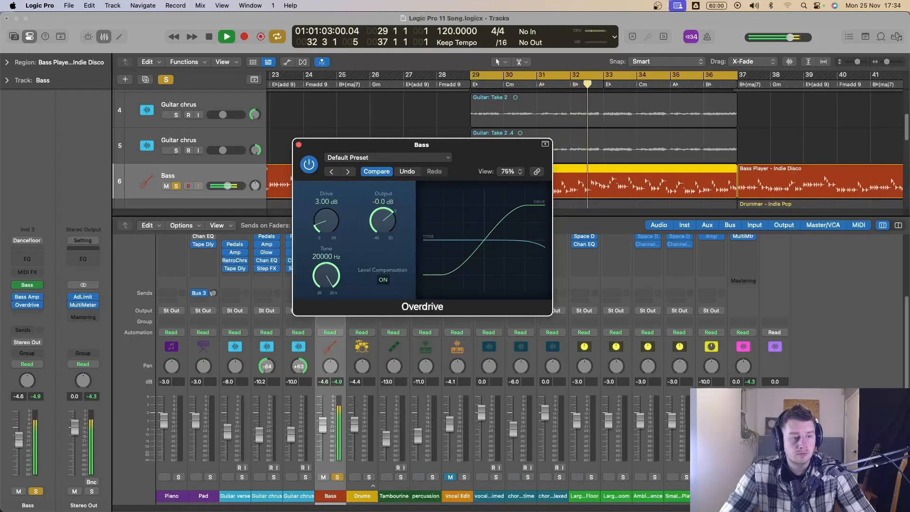
{"action": "key", "text": "space"}
Step: Return the Bass to the full mix, lower its volume to -6.0 dB, and close the Overdrive and mixer views
{"action": "left_click", "coordinate": [176, 186]}
{"action": "key", "text": "space"}
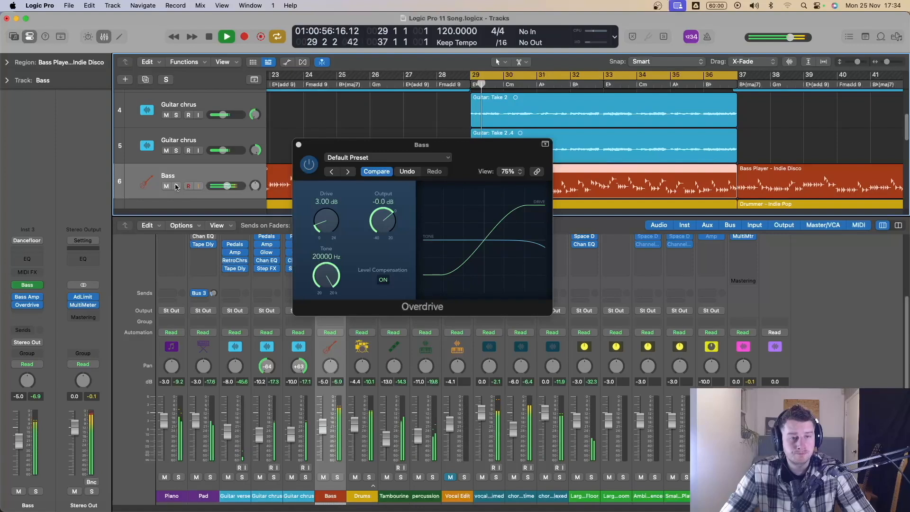
{"action": "left_click_drag", "start_coordinate": [22, 449], "coordinate": [21, 453]}
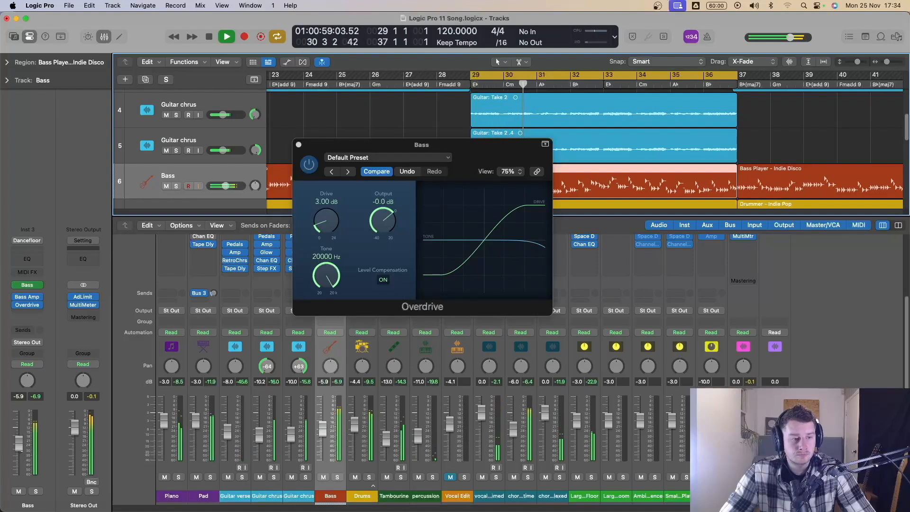
{"action": "left_click", "coordinate": [299, 146]}
{"action": "key", "text": "p"}
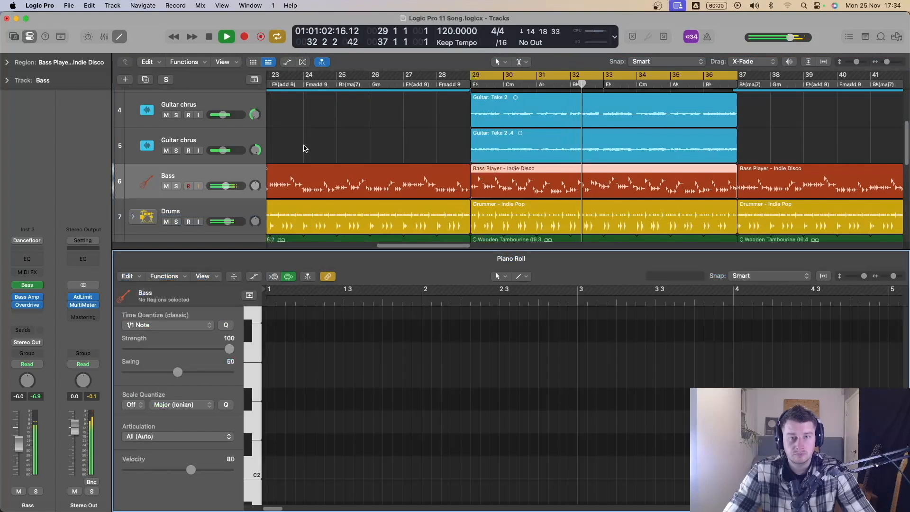
{"action": "key", "text": "p"}
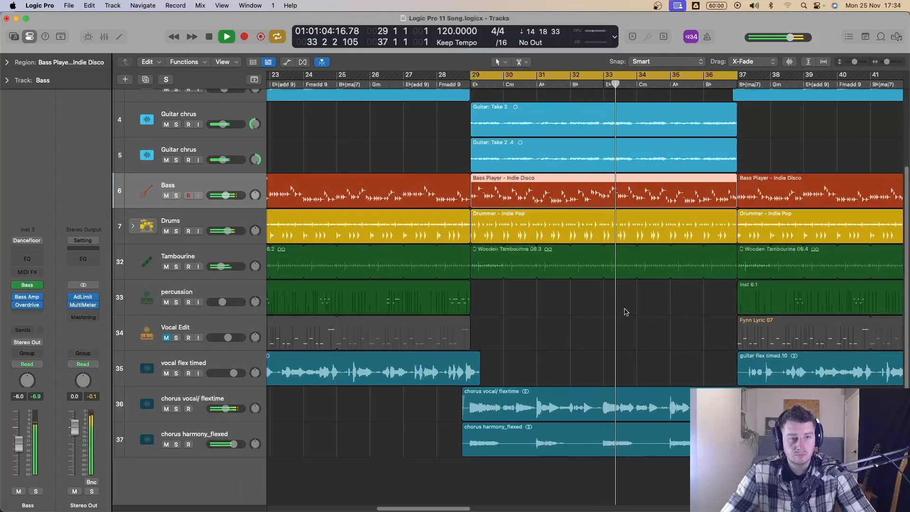
Step: Solo the Tambourine track, boost its Channel EQ by +2.0 dB at 10400 Hz, and audition the result
{"action": "left_click", "coordinate": [176, 266]}
{"action": "key", "text": "space"}
{"action": "left_click", "coordinate": [245, 257]}
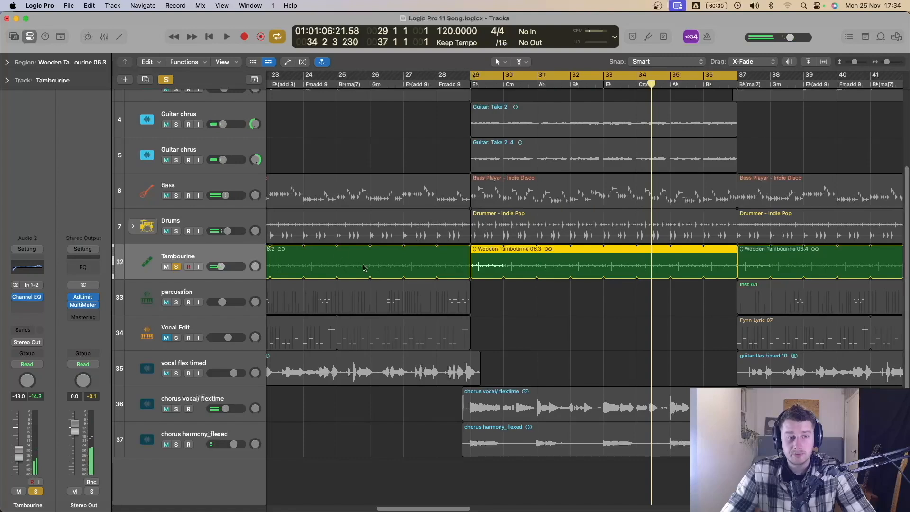
{"action": "left_click", "coordinate": [40, 268]}
{"action": "left_click_drag", "start_coordinate": [772, 252], "coordinate": [773, 257]}
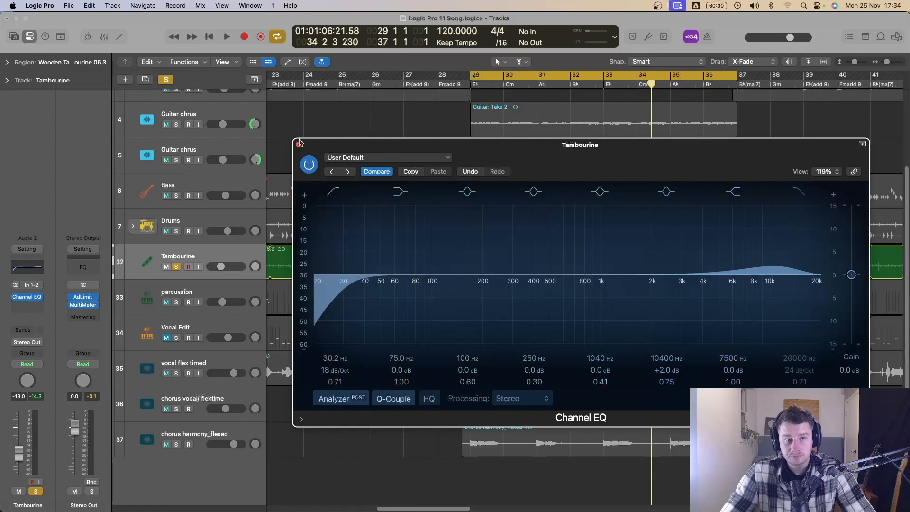
{"action": "key", "text": "space"}
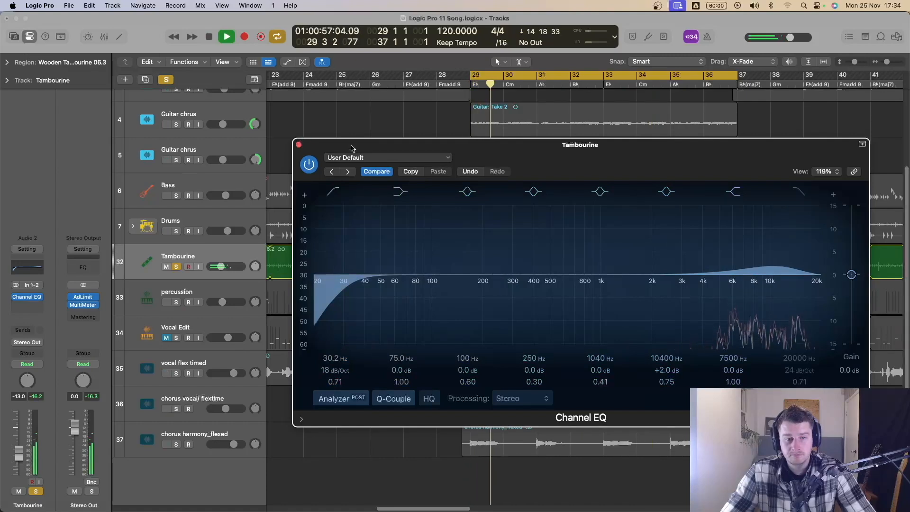
{"action": "key", "text": "space"}
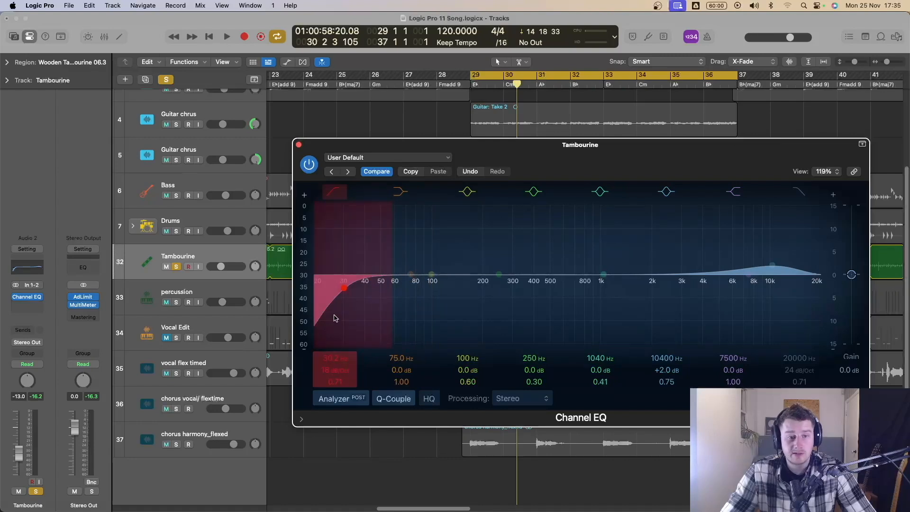
Step: Set the tambourine EQ's low cut to 101 Hz with a 12 dB/Oct slope
{"action": "left_click_drag", "start_coordinate": [339, 312], "coordinate": [416, 313]}
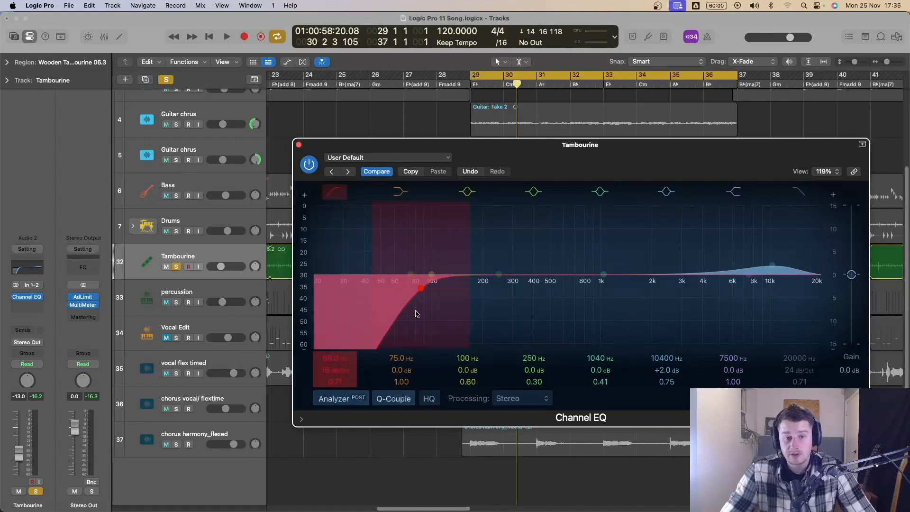
{"action": "mouse_move", "coordinate": [405, 327]}
{"action": "left_mouse_down"}
{"action": "mouse_move", "coordinate": [376, 325]}
{"action": "mouse_move", "coordinate": [373, 343]}
{"action": "left_mouse_up"}
{"action": "left_click_drag", "start_coordinate": [336, 368], "coordinate": [336, 375]}
{"action": "left_click_drag", "start_coordinate": [386, 324], "coordinate": [384, 325]}
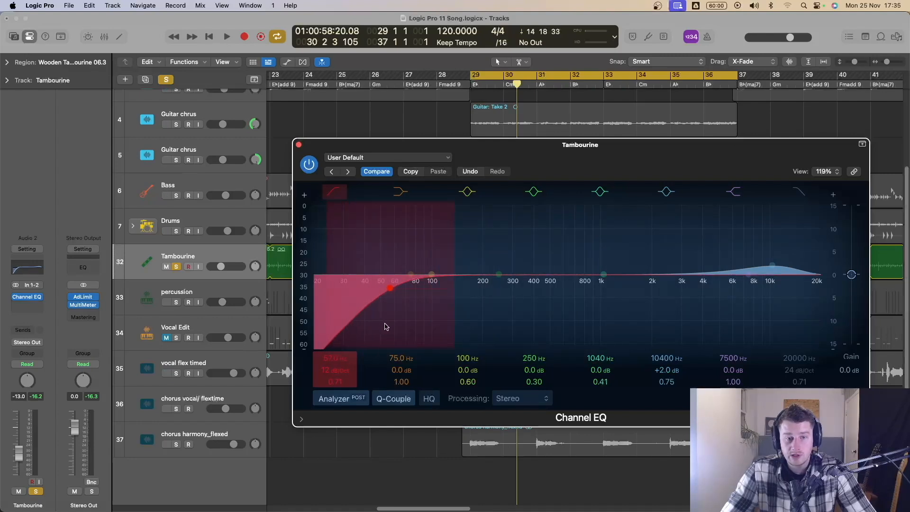
{"action": "key", "text": "space"}
{"action": "mouse_move", "coordinate": [386, 327]}
{"action": "left_mouse_down"}
{"action": "mouse_move", "coordinate": [445, 331]}
{"action": "mouse_move", "coordinate": [428, 331]}
{"action": "left_mouse_up"}
{"action": "key", "text": "space"}
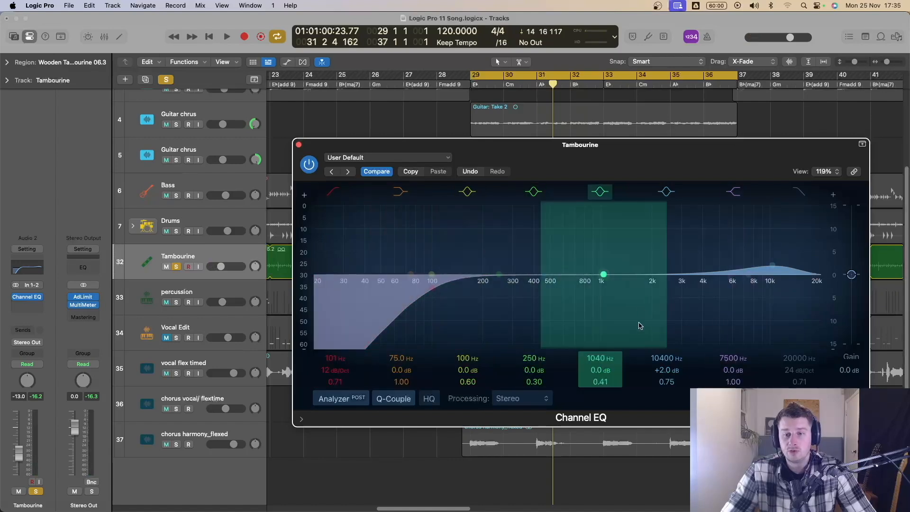
Step: Play the soloed tambourine and examine its low-frequency content on the EQ analyzer, then close the EQ
{"action": "key", "text": "space"}
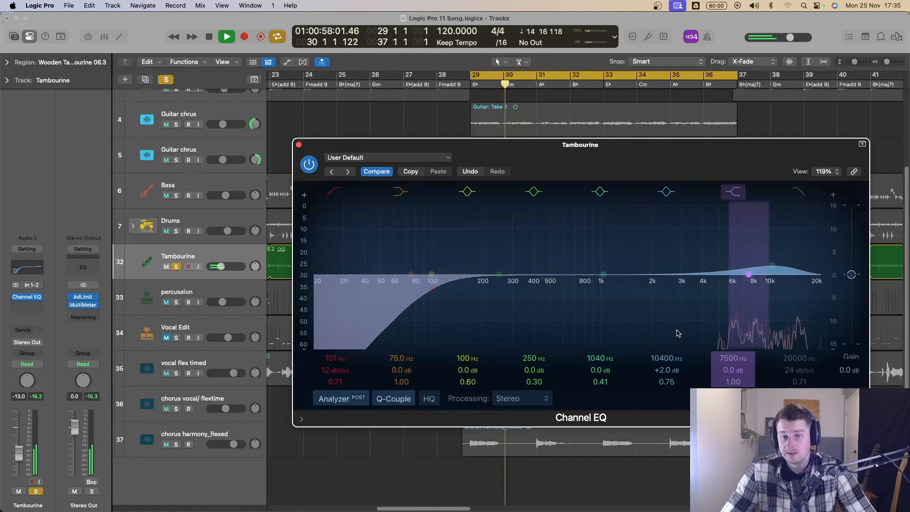
{"action": "key", "text": "space"}
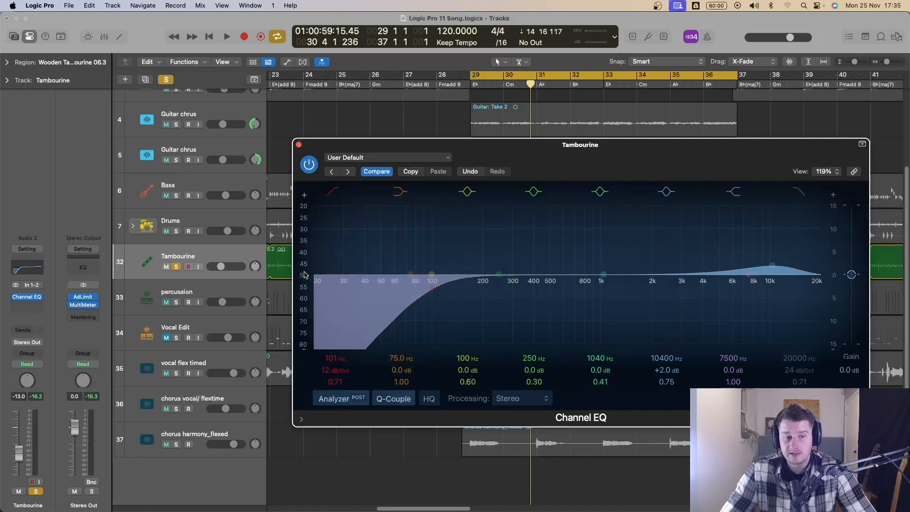
{"action": "key", "text": "space"}
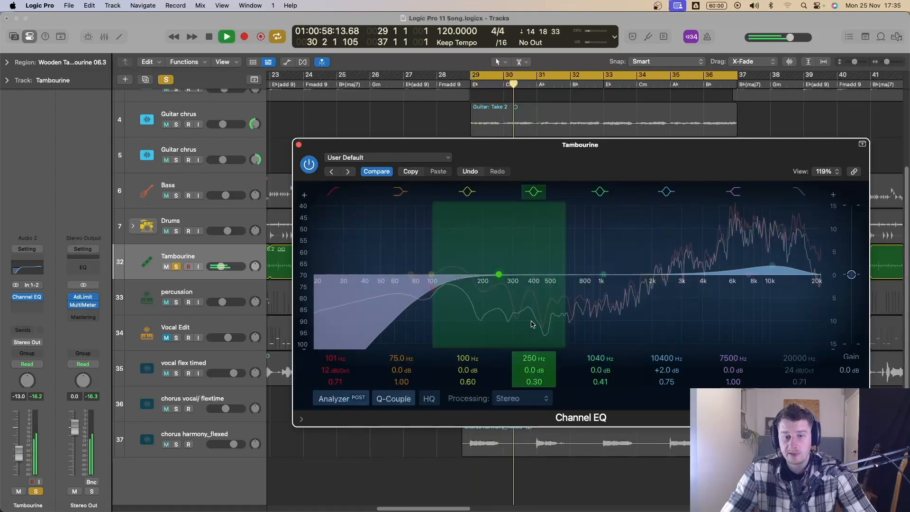
{"action": "left_click_drag", "start_coordinate": [306, 278], "coordinate": [304, 372]}
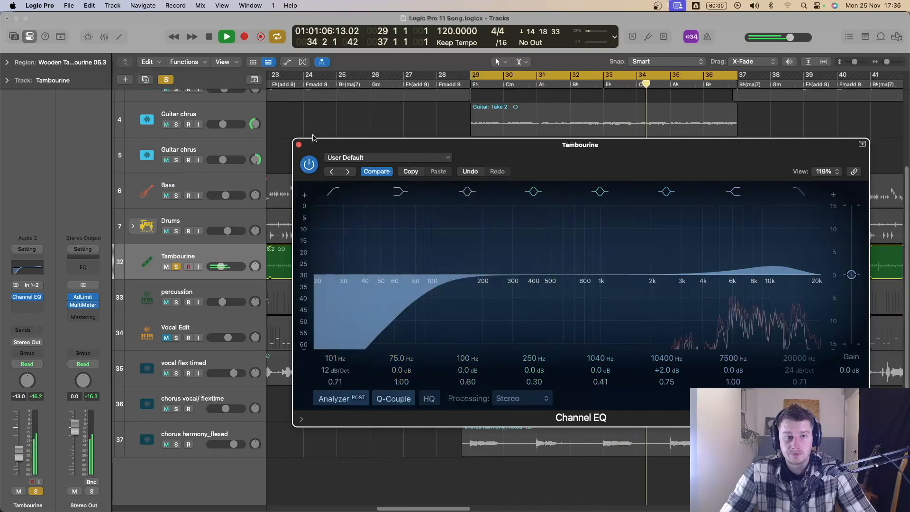
{"action": "key", "text": "space"}
{"action": "key", "text": "super+w"}
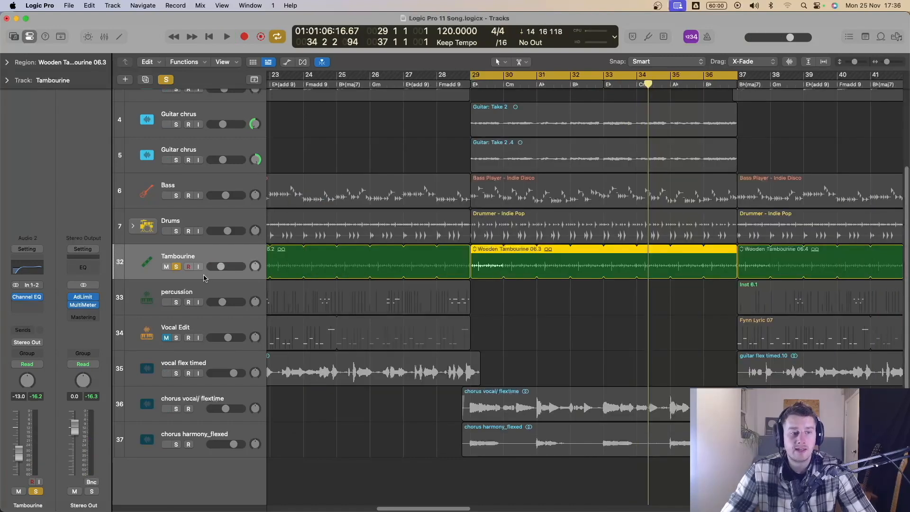
Step: Return the Tambourine track to the full mix and pan it to +9
{"action": "left_click", "coordinate": [176, 266]}
{"action": "key", "text": "space"}
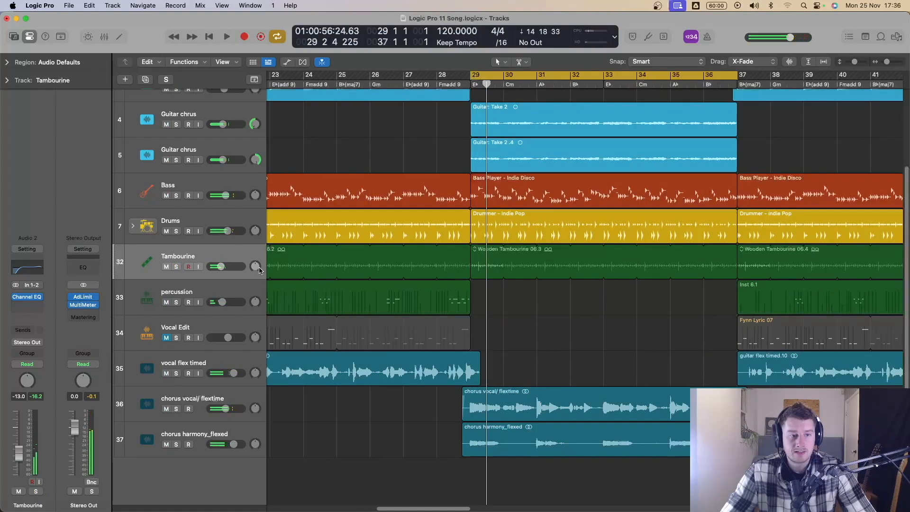
{"action": "left_click_drag", "start_coordinate": [259, 271], "coordinate": [260, 266]}
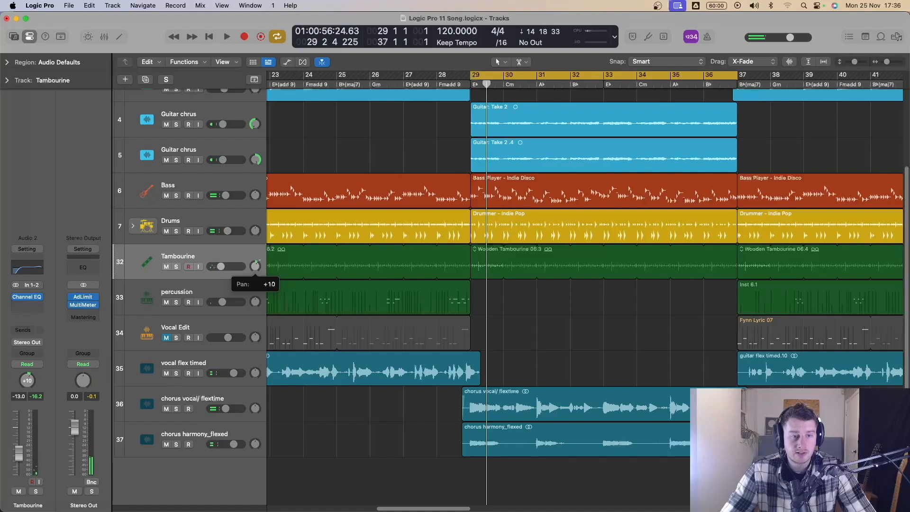
{"action": "key", "text": "space"}
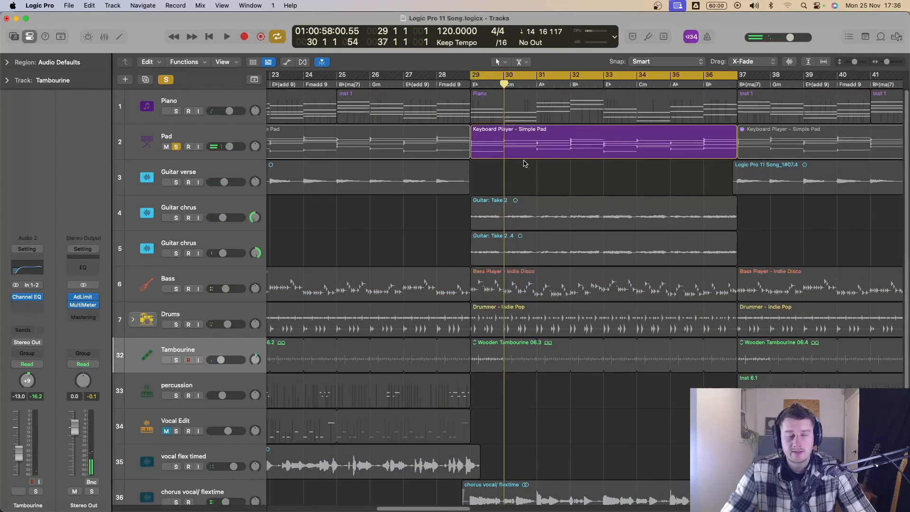
Step: Turn on the analyzer in the Pad track's Channel EQ and play the soloed pad to examine its frequencies
{"action": "left_click", "coordinate": [195, 124]}
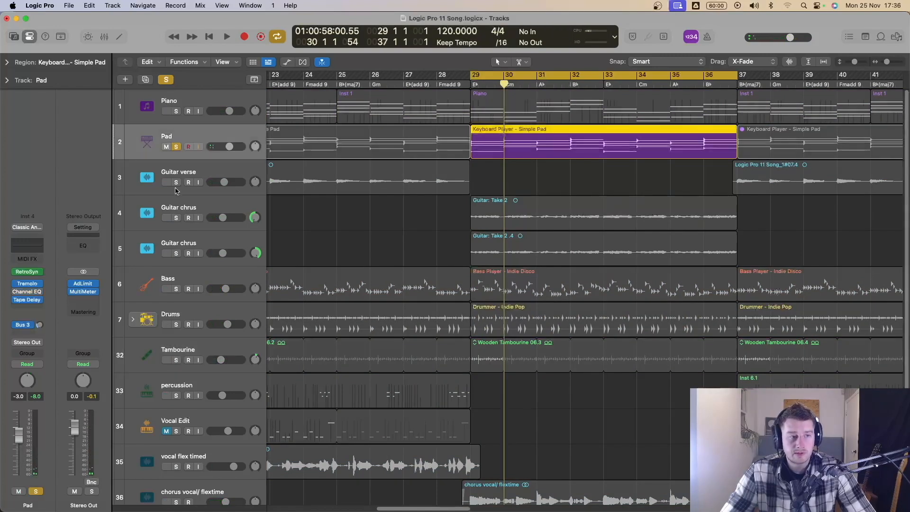
{"action": "left_click", "coordinate": [27, 247]}
{"action": "left_click", "coordinate": [307, 166]}
{"action": "key", "text": "space"}
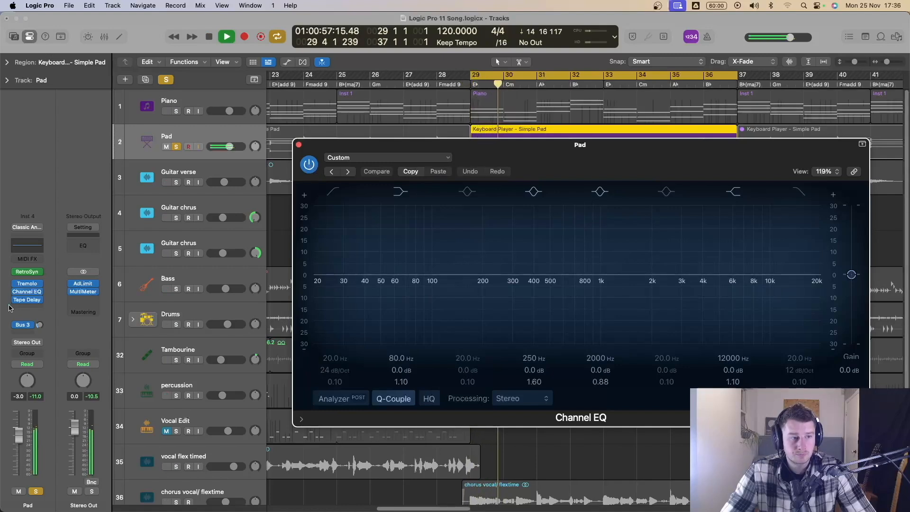
{"action": "left_click", "coordinate": [340, 400]}
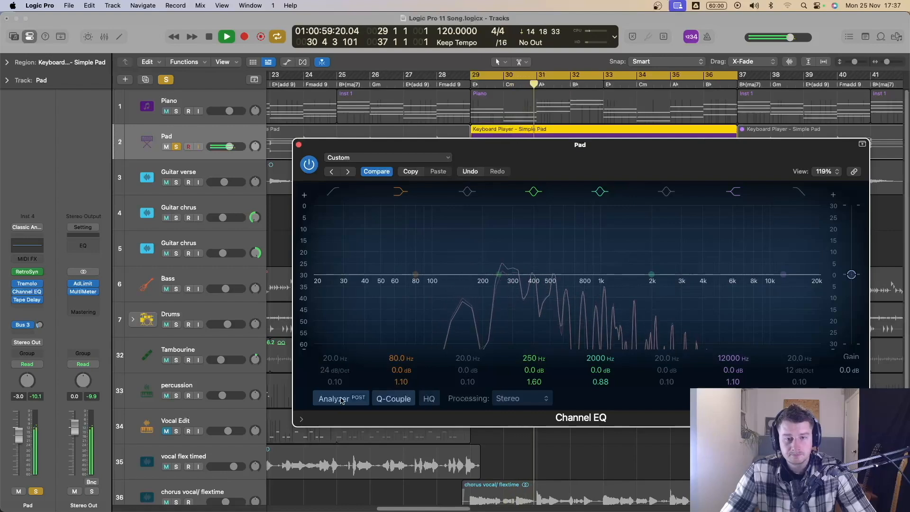
{"action": "key", "text": "space"}
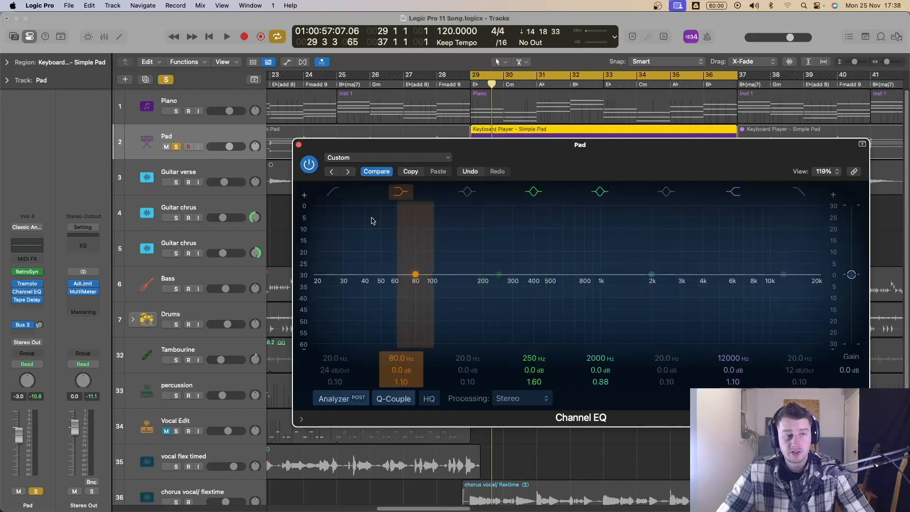
{"action": "key", "text": "space"}
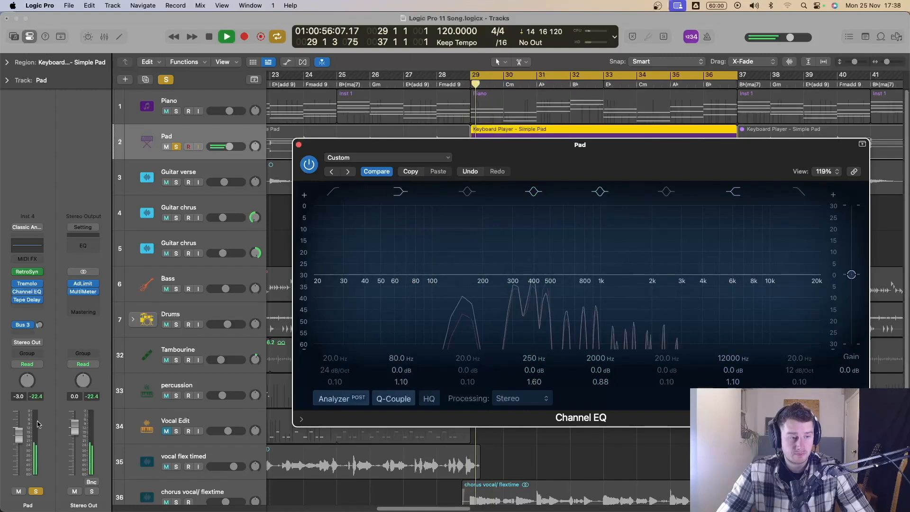
Step: Return the Pad track to the full mix, lower its volume to -7.2 dB, and close its EQ
{"action": "left_click", "coordinate": [179, 152]}
{"action": "left_click", "coordinate": [176, 148]}
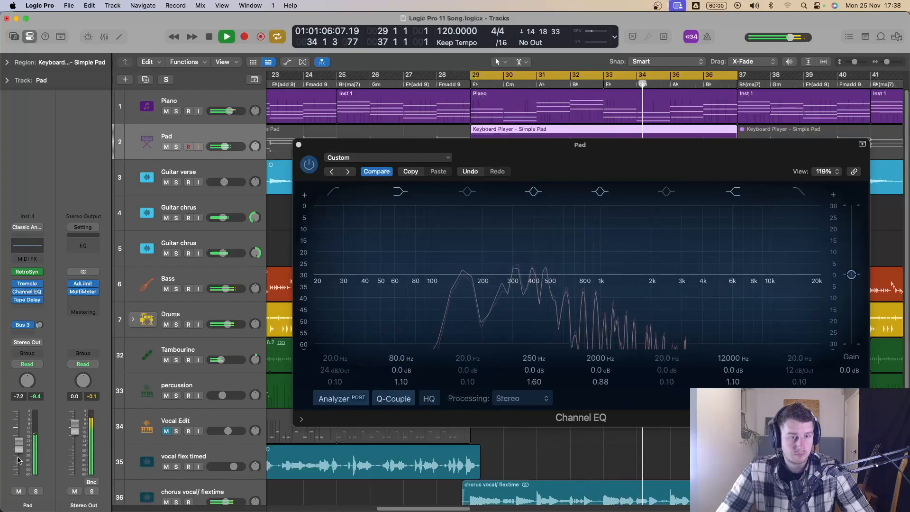
{"action": "left_click", "coordinate": [298, 145]}
{"action": "key", "text": "space"}
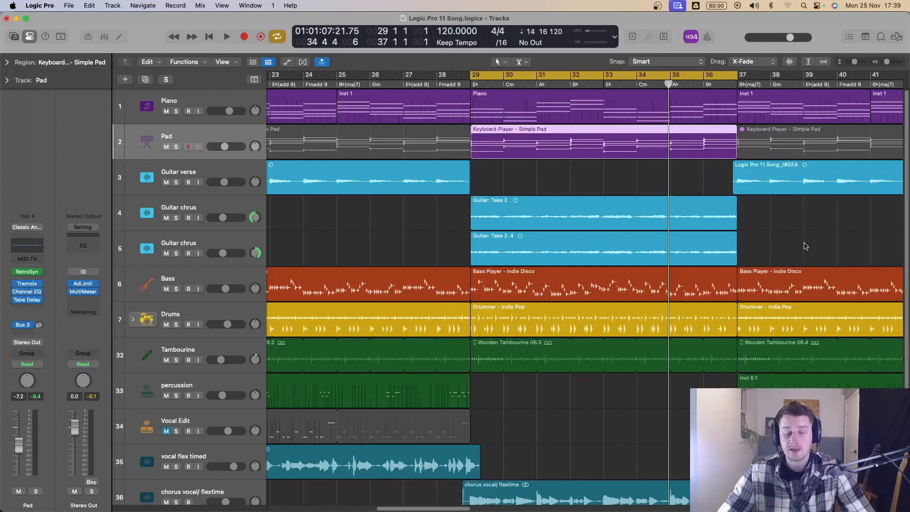
Step: Play the chorus from the start to check the full mix across all tracks
{"action": "key", "text": "space"}
{"action": "scroll", "coordinate": [759, 272], "scroll_direction": "down", "scroll_amount": 2}
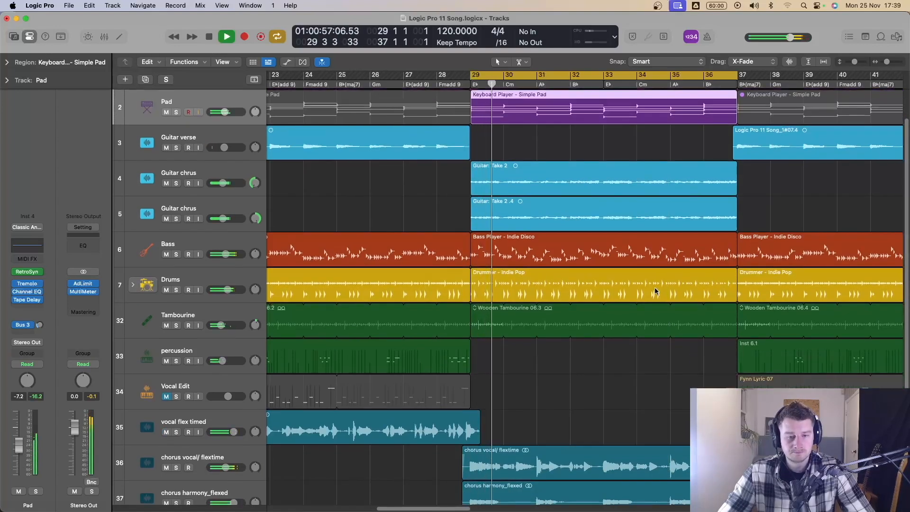
{"action": "scroll", "coordinate": [656, 291], "scroll_direction": "down", "scroll_amount": 2}
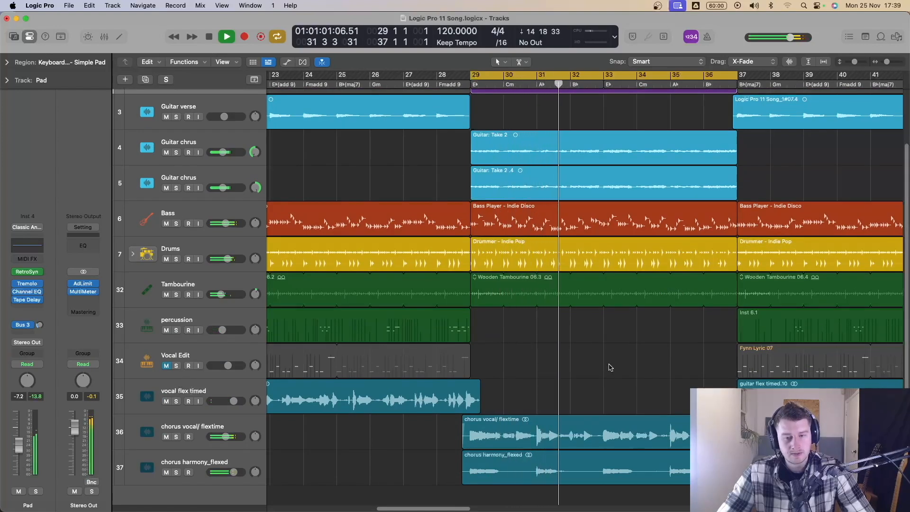
Step: Add a Channel EQ to the chorus harmony_flexed track and set its low cut to 60.5 Hz during playback
{"action": "key", "text": "space"}
{"action": "left_click", "coordinate": [189, 459]}
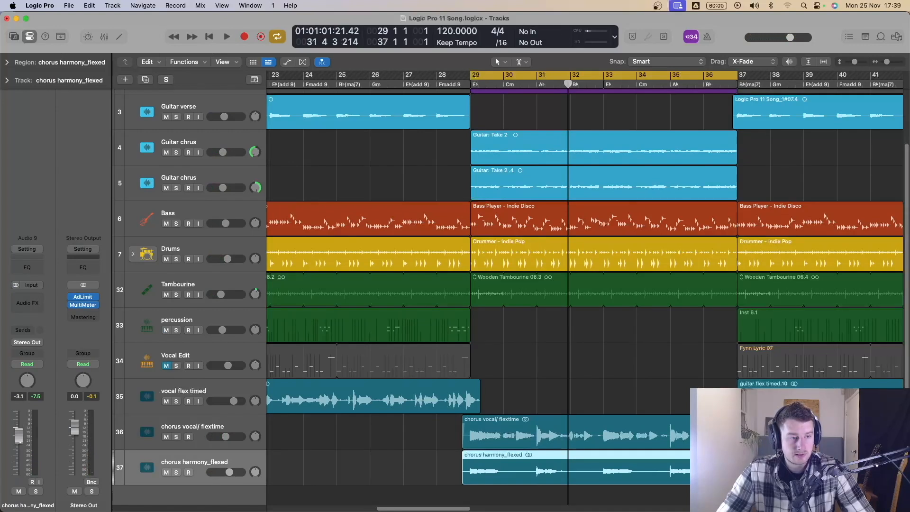
{"action": "left_click", "coordinate": [28, 268]}
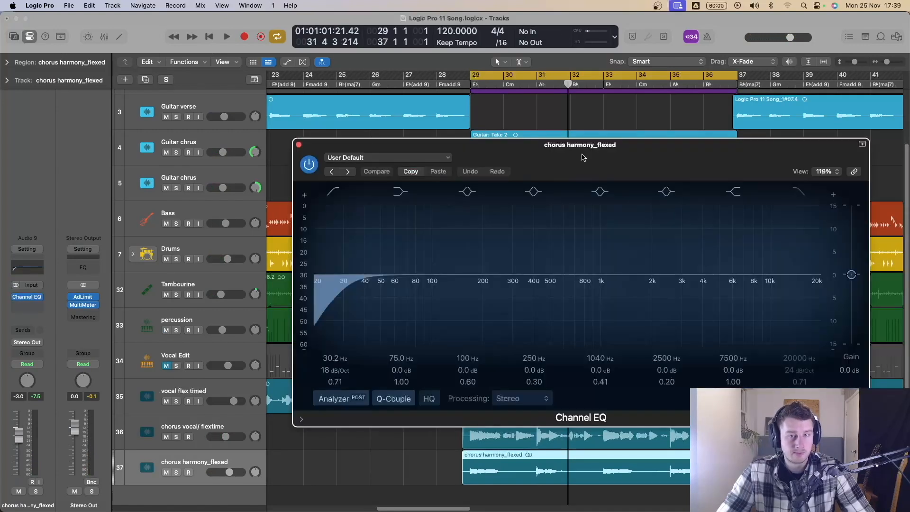
{"action": "left_click_drag", "start_coordinate": [583, 158], "coordinate": [529, 108]}
{"action": "key", "text": "space"}
{"action": "left_click_drag", "start_coordinate": [306, 255], "coordinate": [359, 258]}
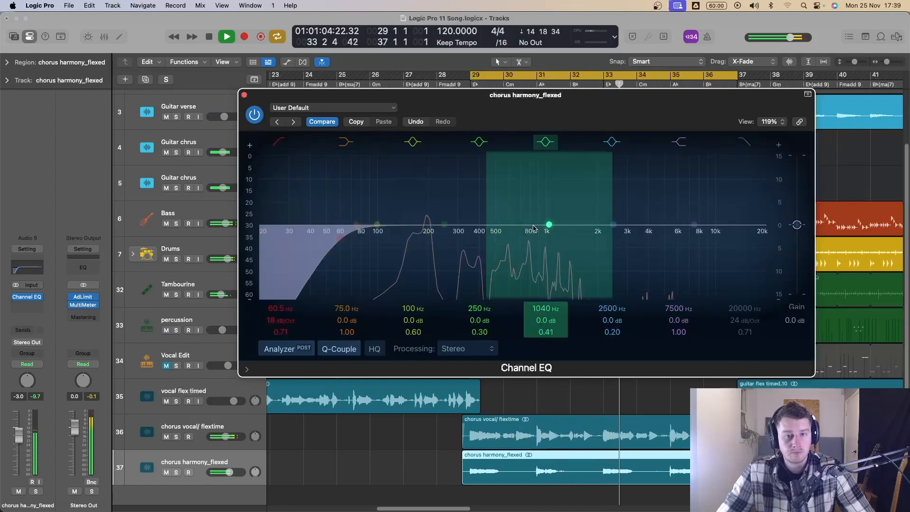
Step: Enable the harmony EQ's high cut and set it to 12400 Hz with a 6 dB/Oct slope
{"action": "left_click", "coordinate": [744, 144]}
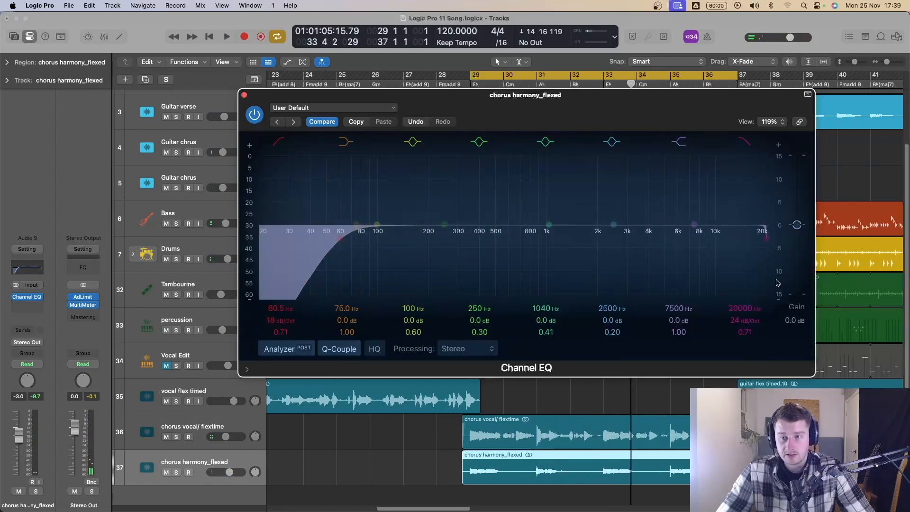
{"action": "left_click_drag", "start_coordinate": [768, 269], "coordinate": [763, 268]}
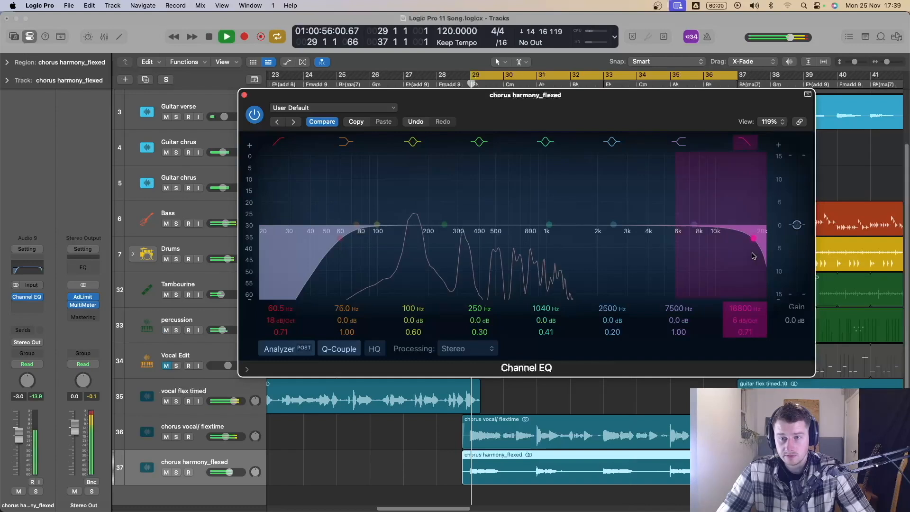
{"action": "left_click_drag", "start_coordinate": [753, 249], "coordinate": [731, 252]}
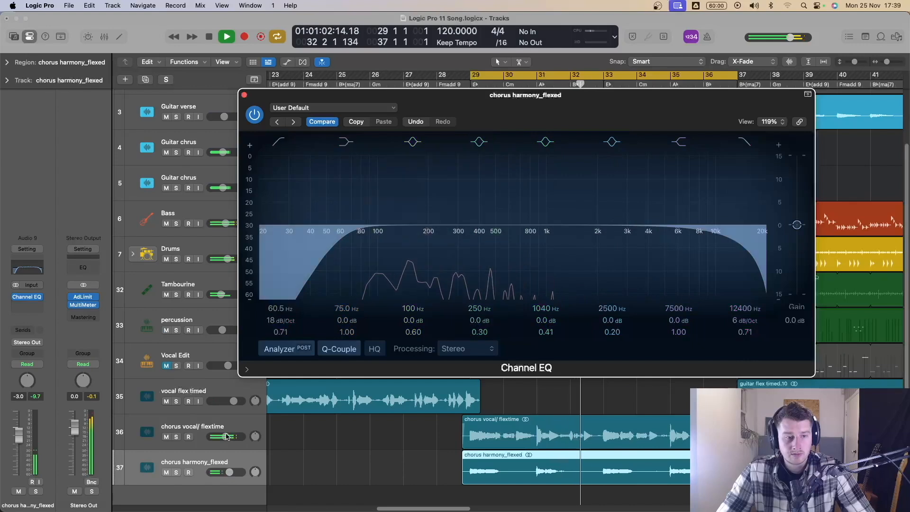
Step: Solo both chorus vocal tracks, cut the harmony EQ by 4.2 dB at 705 Hz, and close the EQ
{"action": "left_click_drag", "start_coordinate": [175, 437], "coordinate": [176, 473]}
{"action": "left_click_drag", "start_coordinate": [465, 244], "coordinate": [543, 267]}
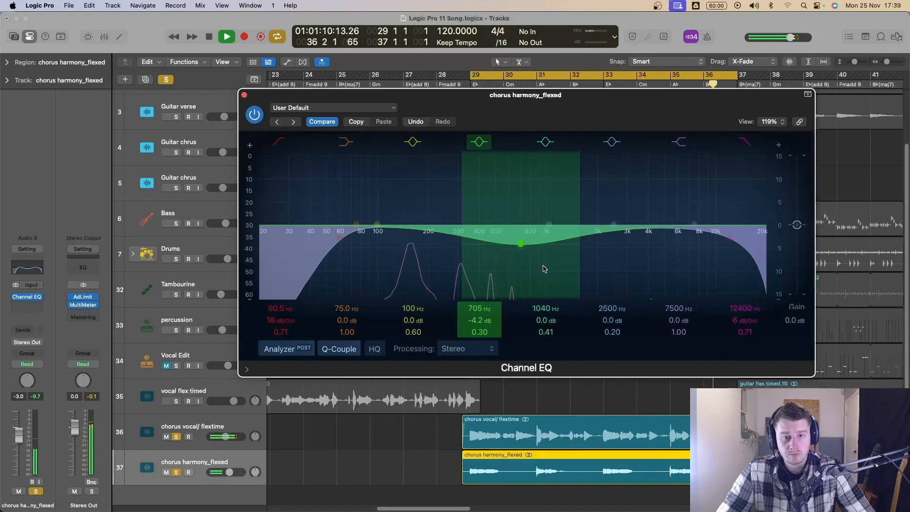
{"action": "left_click", "coordinate": [245, 95]}
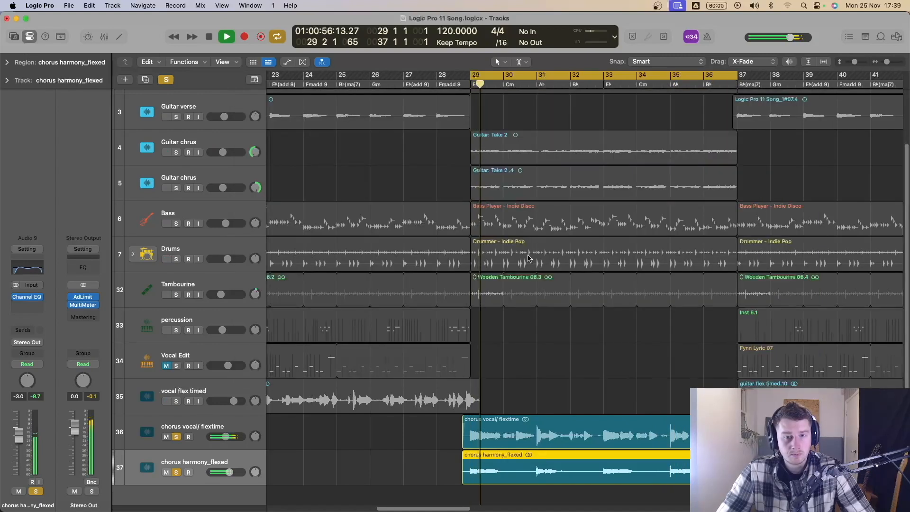
Step: Insert the Quantec Room Simulator reverb on the harmony track, audition it, and return both chorus vocals to the full mix
{"action": "scroll", "coordinate": [412, 419], "scroll_direction": "down", "scroll_amount": 2}
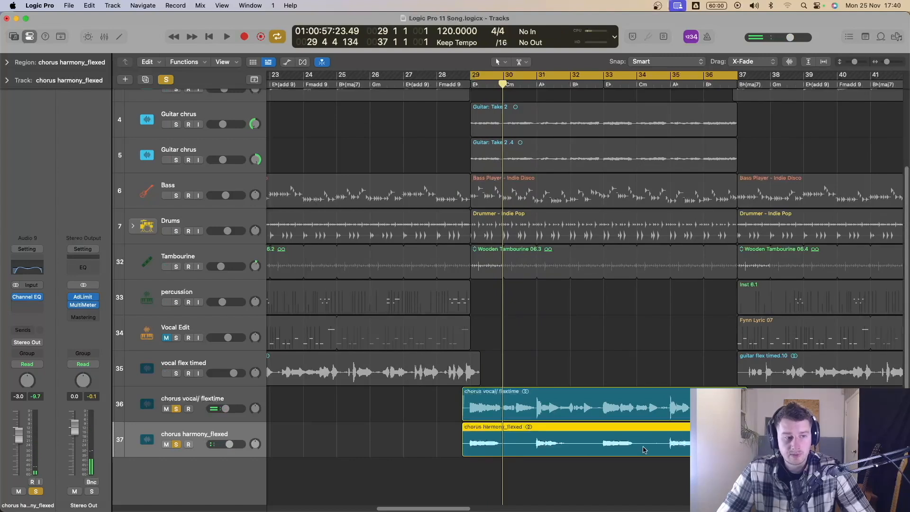
{"action": "left_click", "coordinate": [19, 306]}
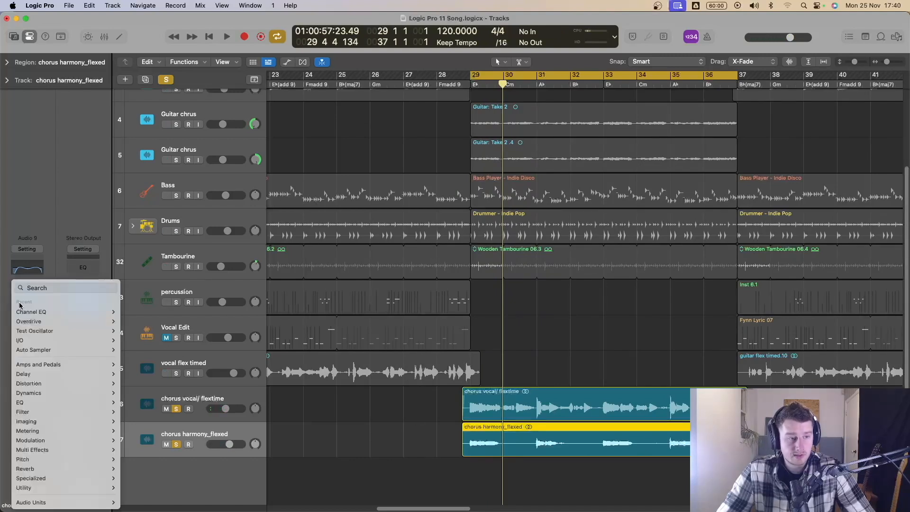
{"action": "mouse_move", "coordinate": [29, 469]}
{"action": "mouse_move", "coordinate": [150, 491]}
{"action": "left_click", "coordinate": [218, 484]}
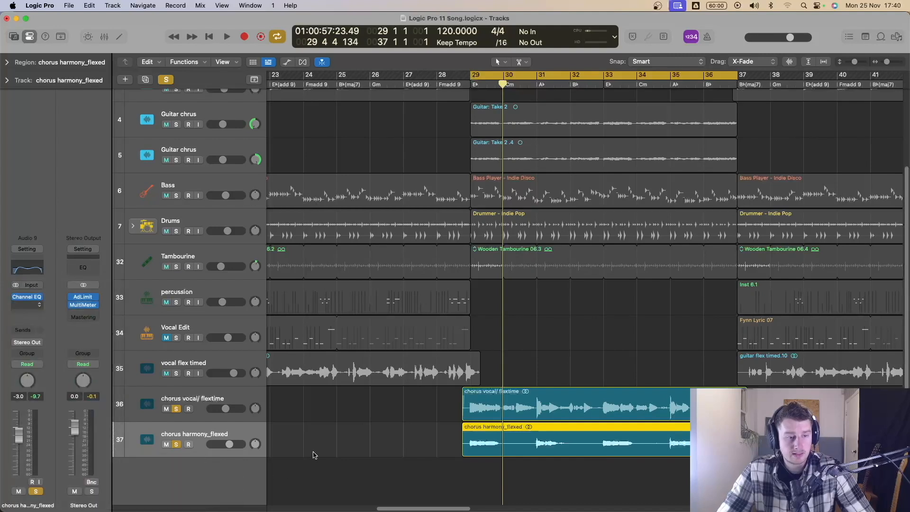
{"action": "key", "text": "space"}
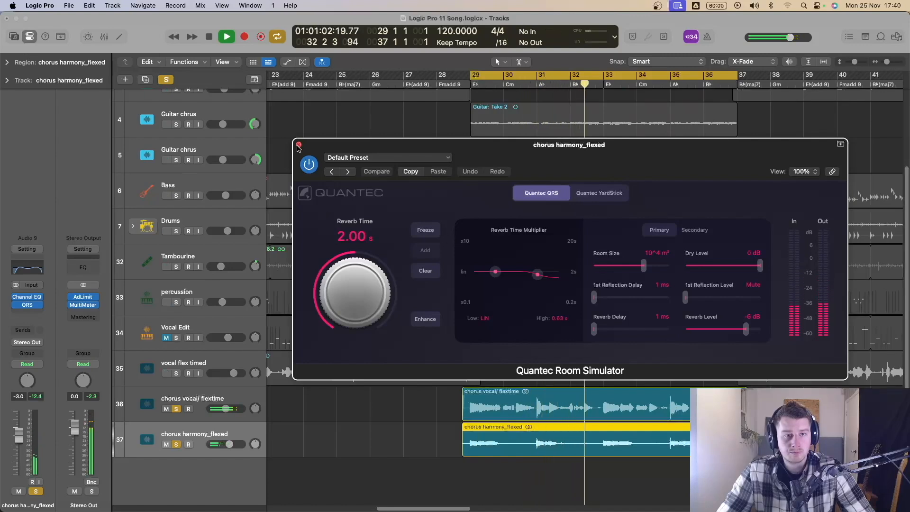
{"action": "key", "text": "space"}
{"action": "left_click", "coordinate": [299, 145]}
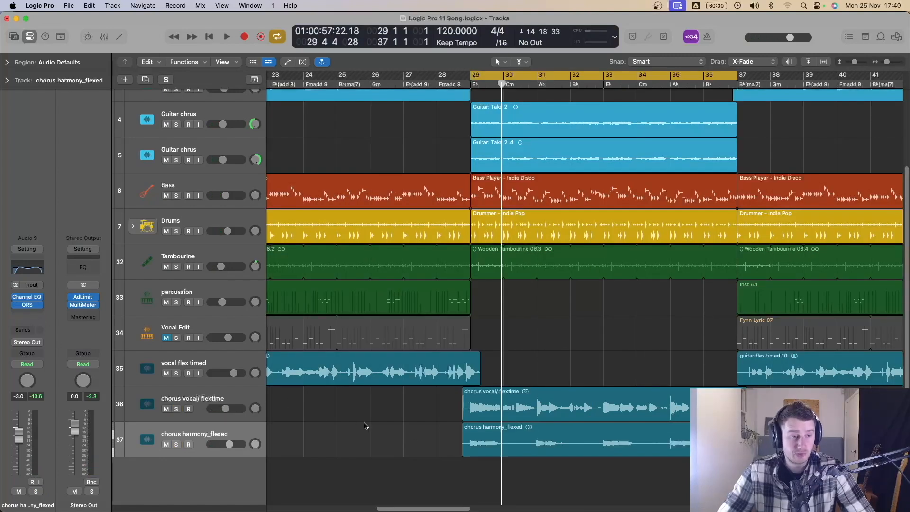
Step: Lower the chorus harmony track to -4.0 dB and insert an Echo between its Channel EQ and QRS reverb
{"action": "key", "text": "space"}
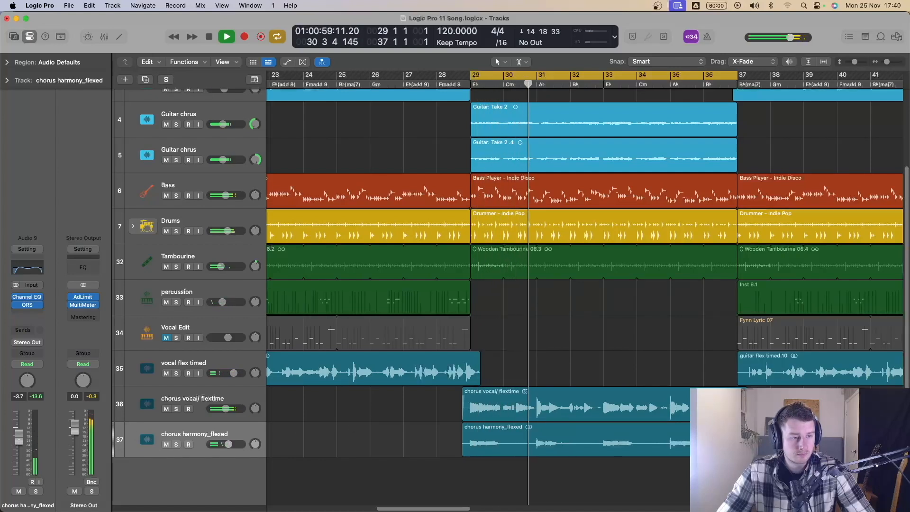
{"action": "key", "text": "space"}
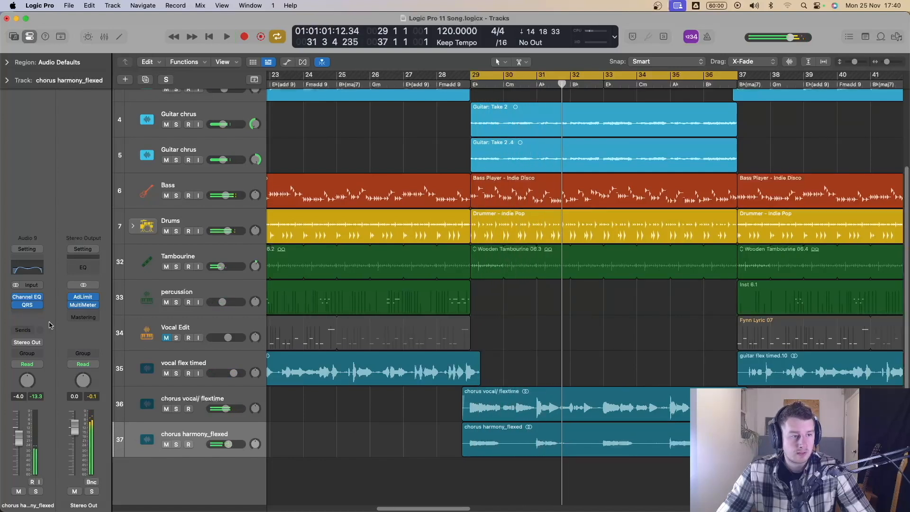
{"action": "left_click", "coordinate": [35, 303]}
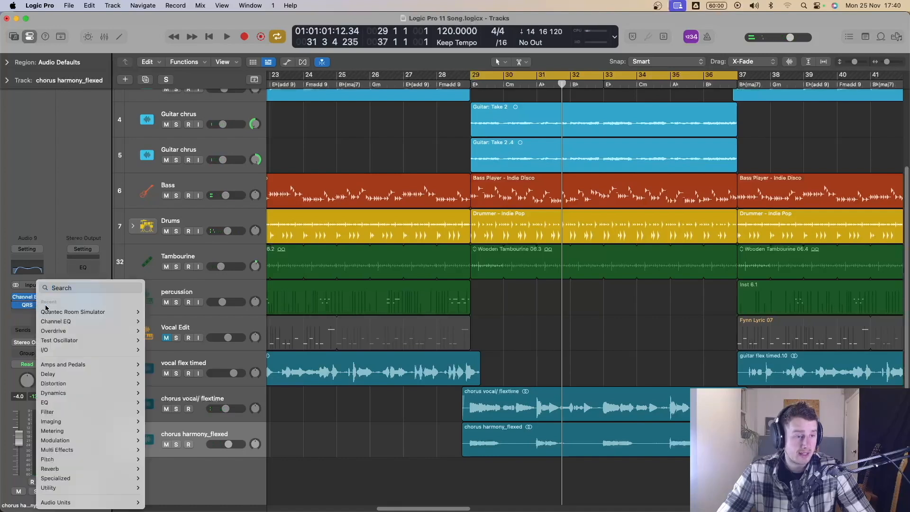
{"action": "mouse_move", "coordinate": [91, 375]}
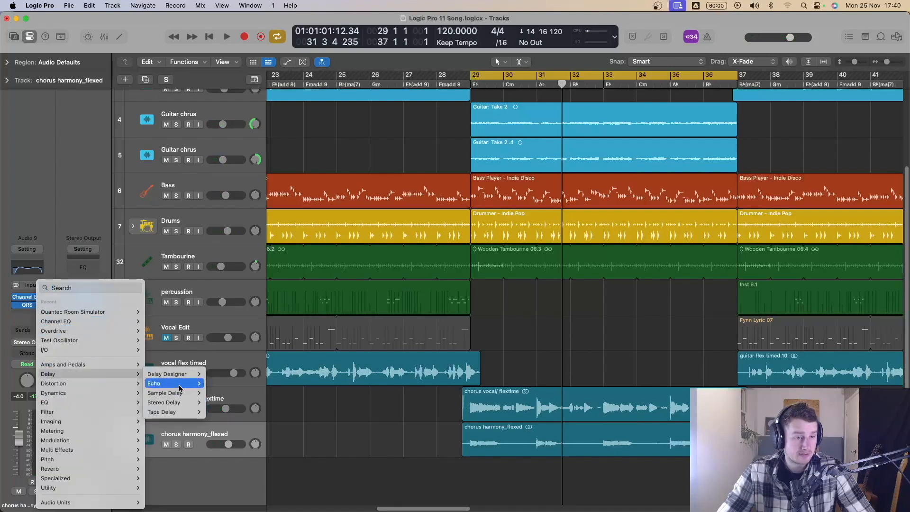
{"action": "left_click", "coordinate": [220, 386]}
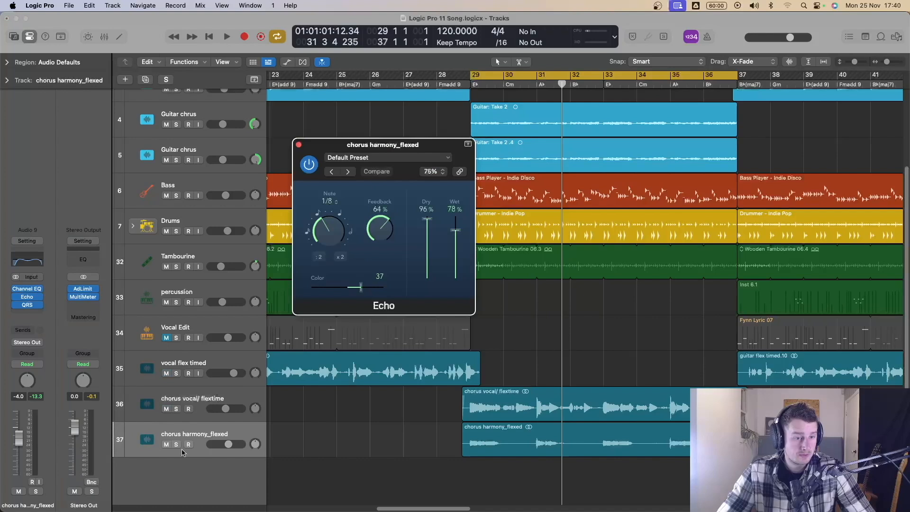
Step: Audition the echo on the soloed harmony track, return it to the full mix, and lower its volume to -5.0 dB
{"action": "left_click", "coordinate": [176, 444]}
{"action": "key", "text": "space"}
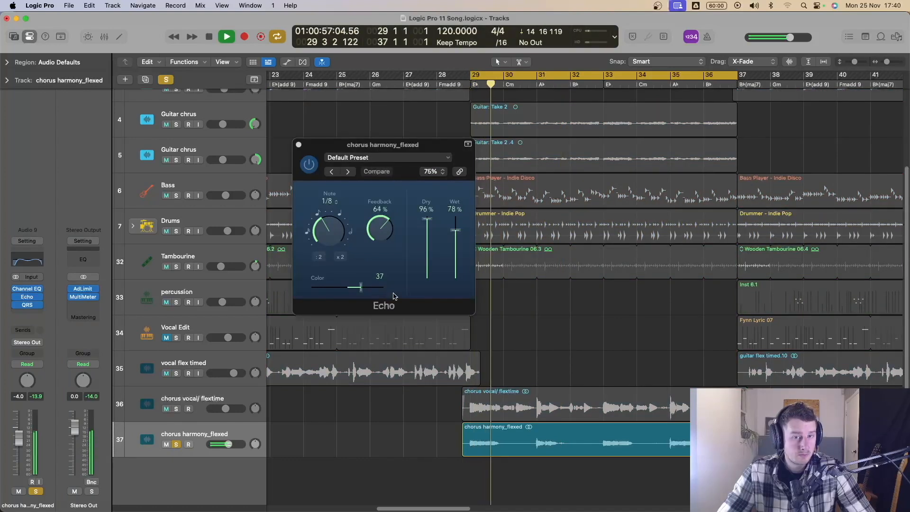
{"action": "key", "text": "space"}
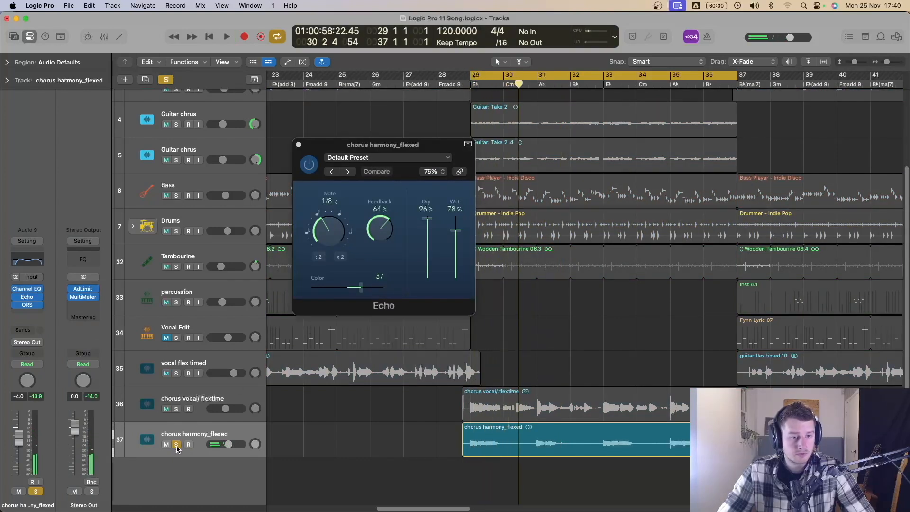
{"action": "left_click", "coordinate": [176, 444]}
{"action": "key", "text": "space"}
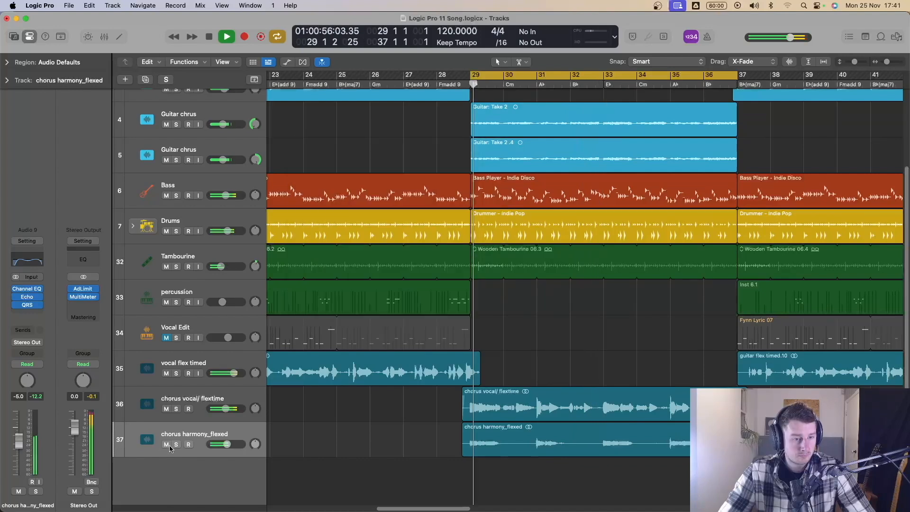
Step: Solo both chorus vocal tracks, pan the harmony track to -10, and play them to check the placement
{"action": "left_click_drag", "start_coordinate": [176, 444], "coordinate": [176, 411]}
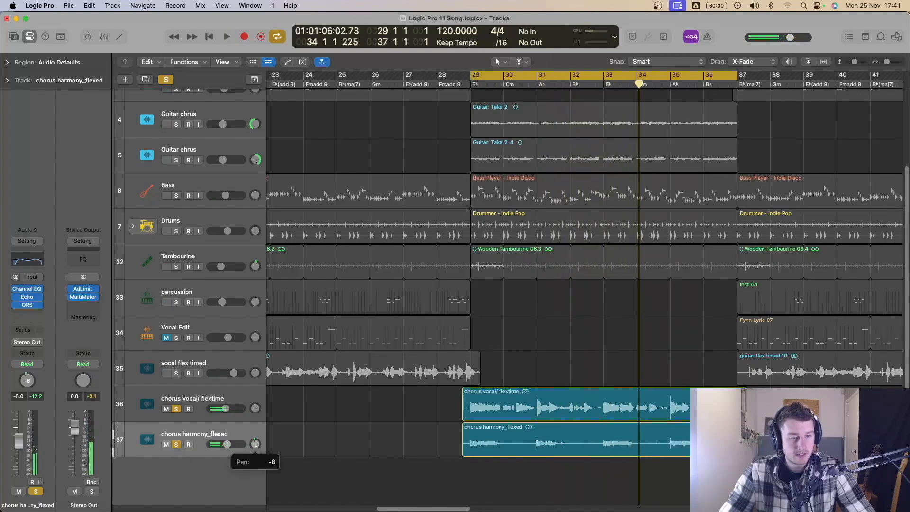
{"action": "key", "text": "space"}
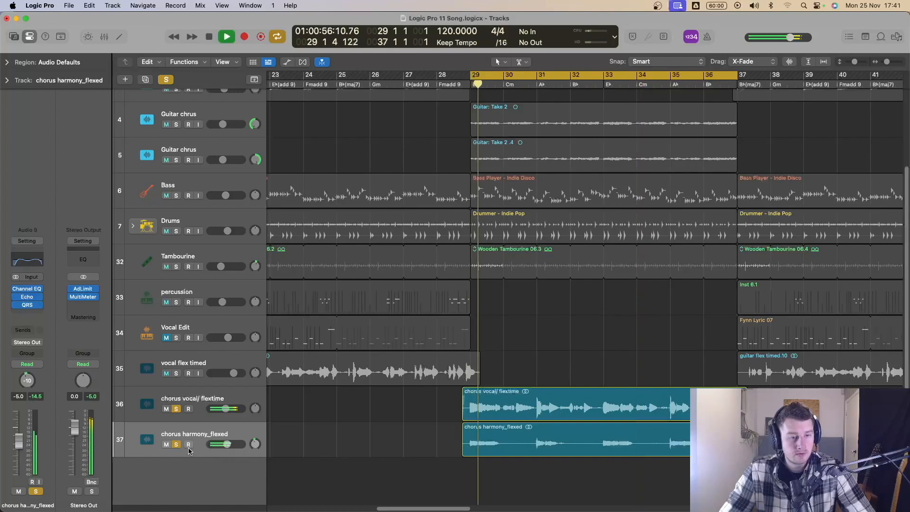
{"action": "key", "text": "space"}
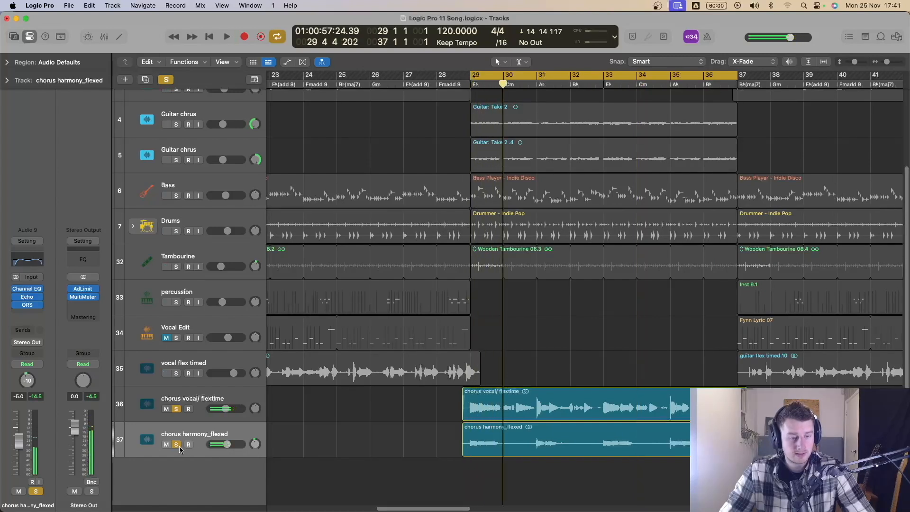
Step: Return both chorus vocal tracks to the full mix and play the chorus with the whole arrangement in view
{"action": "left_click_drag", "start_coordinate": [177, 447], "coordinate": [175, 410]}
{"action": "key", "text": "space"}
{"action": "scroll", "coordinate": [632, 344], "scroll_direction": "down", "scroll_amount": 5}
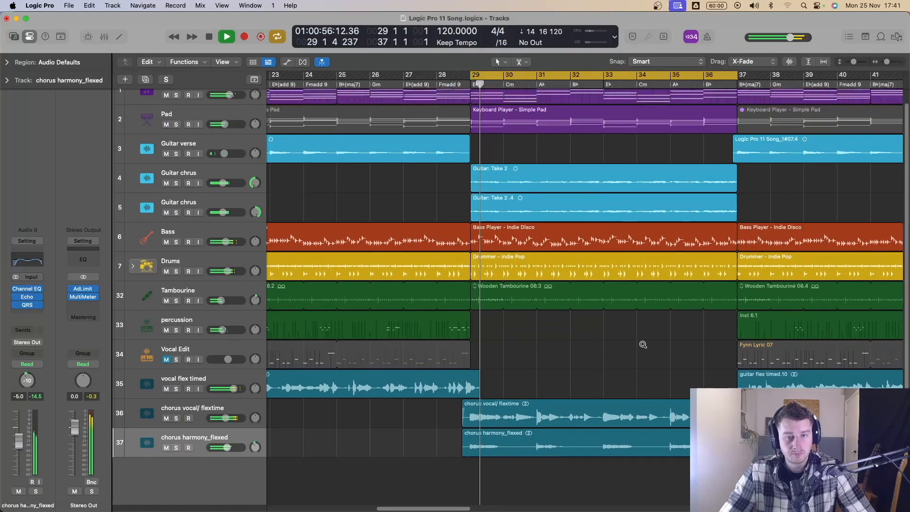
{"action": "scroll", "coordinate": [640, 349], "scroll_direction": "up", "scroll_amount": 3}
{"action": "scroll", "coordinate": [629, 346], "scroll_direction": "down", "scroll_amount": 8}
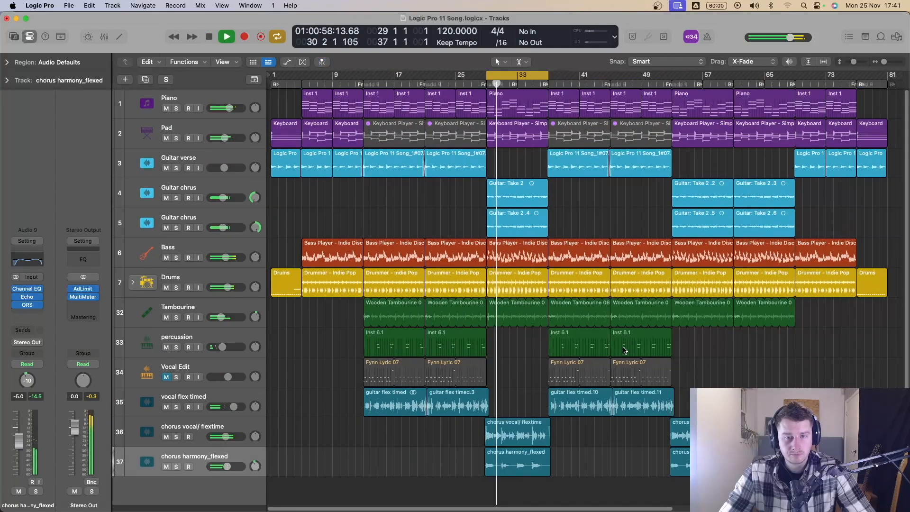
{"action": "scroll", "coordinate": [599, 363], "scroll_direction": "down", "scroll_amount": 1}
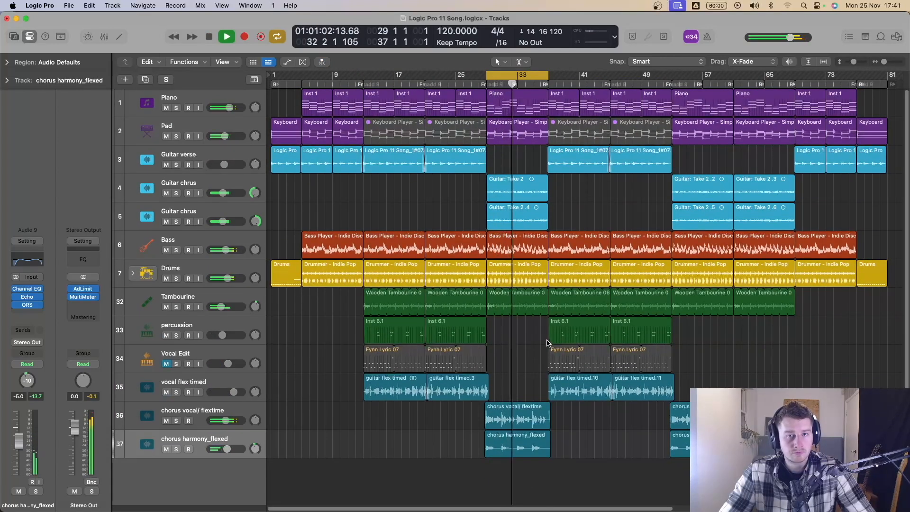
Step: Add a Channel EQ to the Piano track and lower its volume to -5.0 dB while the chorus plays
{"action": "left_click", "coordinate": [178, 99]}
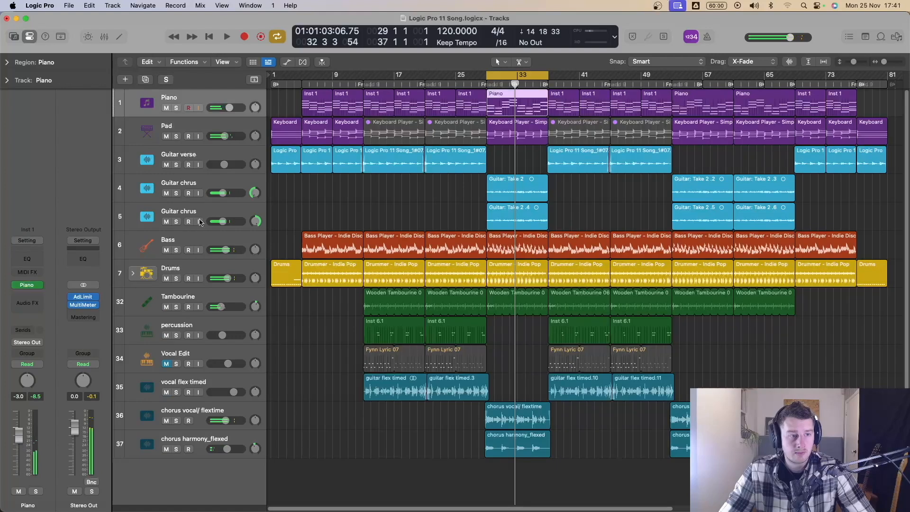
{"action": "left_click", "coordinate": [28, 260]}
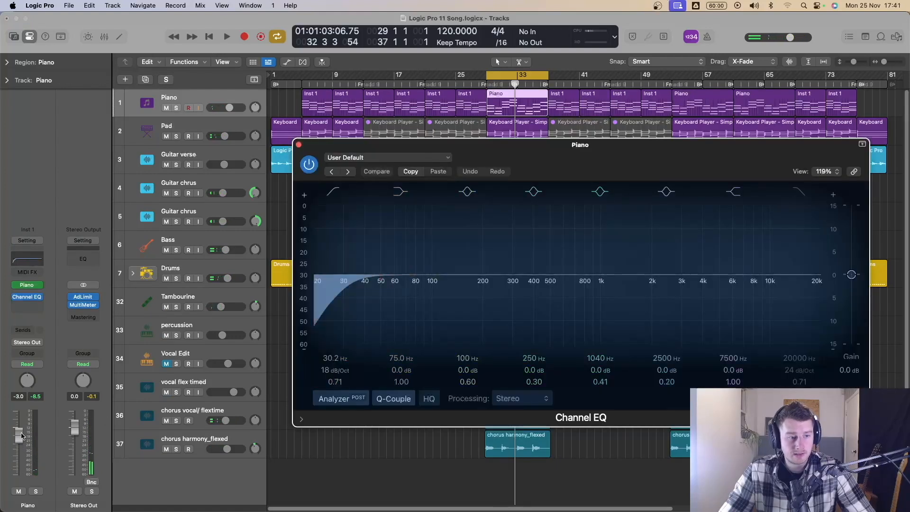
{"action": "key", "text": "space"}
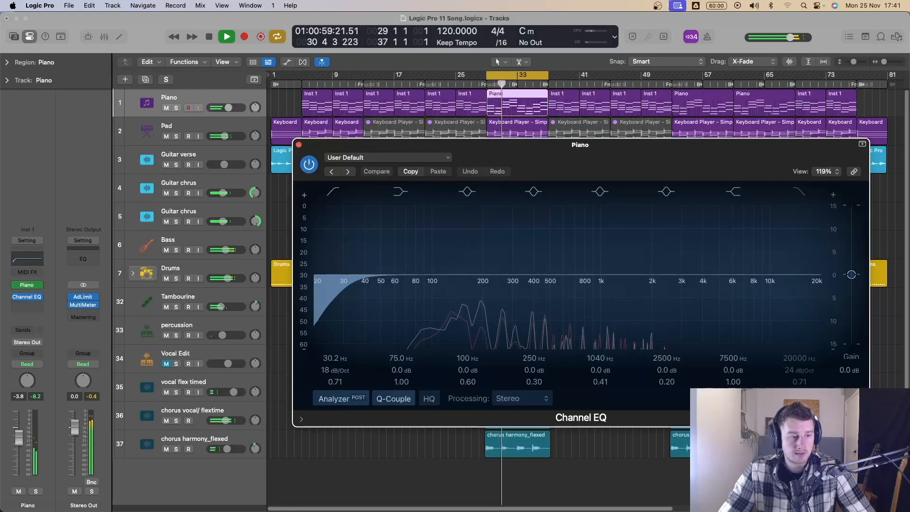
{"action": "left_click", "coordinate": [19, 444]}
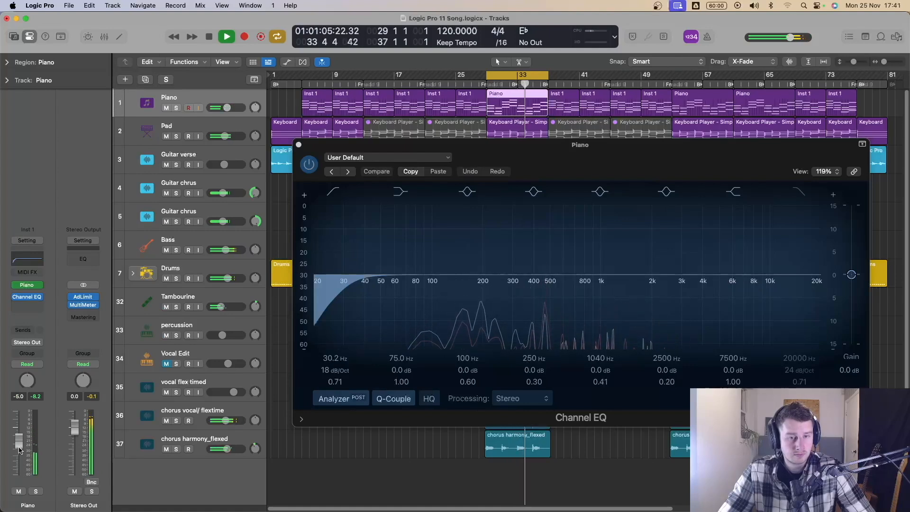
Step: Set the Piano EQ's low shelf to -4.2 dB at 100 Hz and close the EQ
{"action": "left_click_drag", "start_coordinate": [411, 275], "coordinate": [423, 295]}
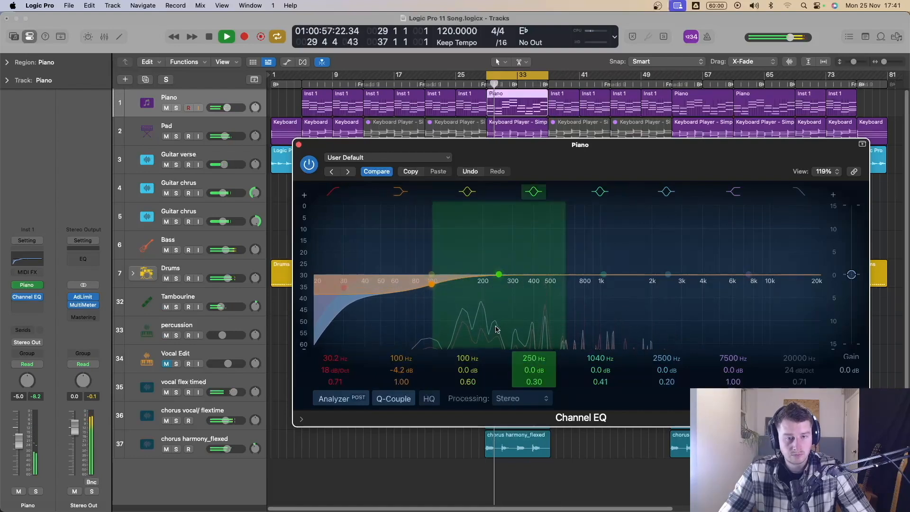
{"action": "left_click", "coordinate": [299, 144]}
{"action": "key", "text": "space"}
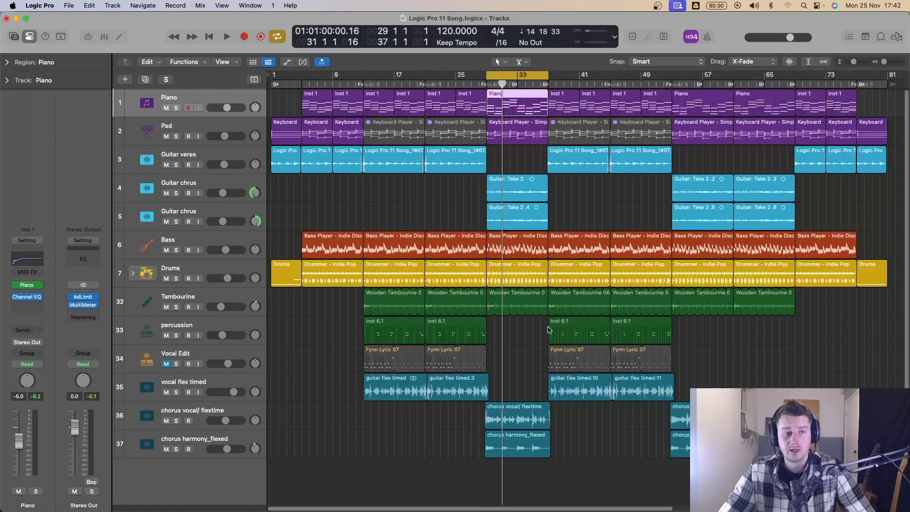
Step: Play the chorus and readjust the Tambourine track's pan
{"action": "key", "text": "space"}
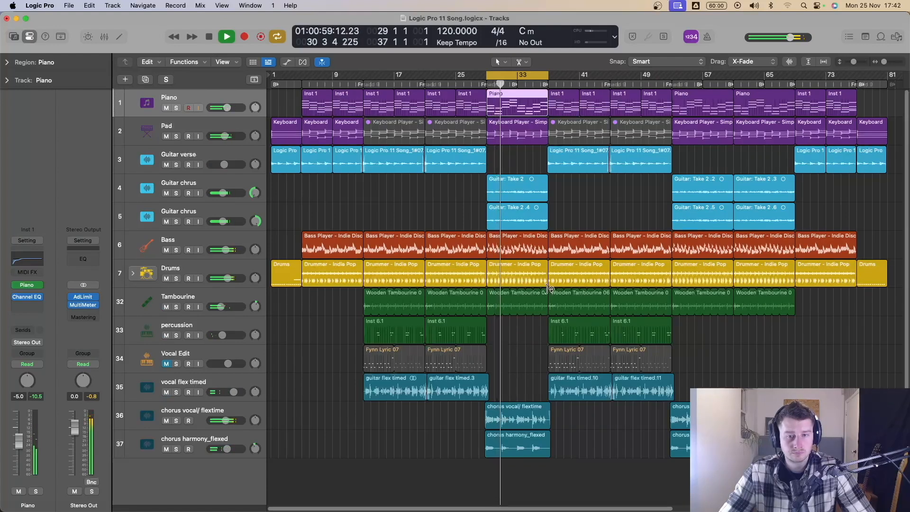
{"action": "left_click_drag", "start_coordinate": [254, 307], "coordinate": [255, 309]}
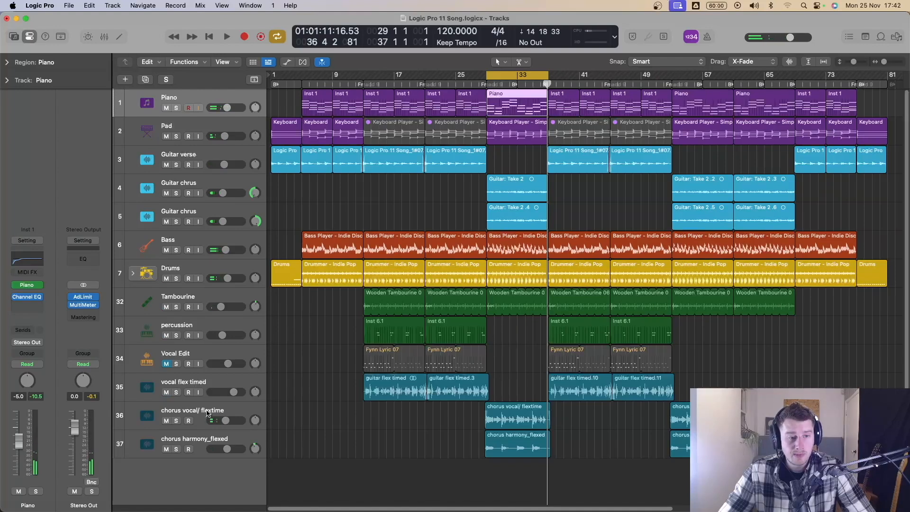
Step: Set the low yellow band of the chorus vocal track's Channel EQ to -2.0 dB at 105 Hz with Q 0.48 and play the chorus
{"action": "left_click", "coordinate": [207, 412]}
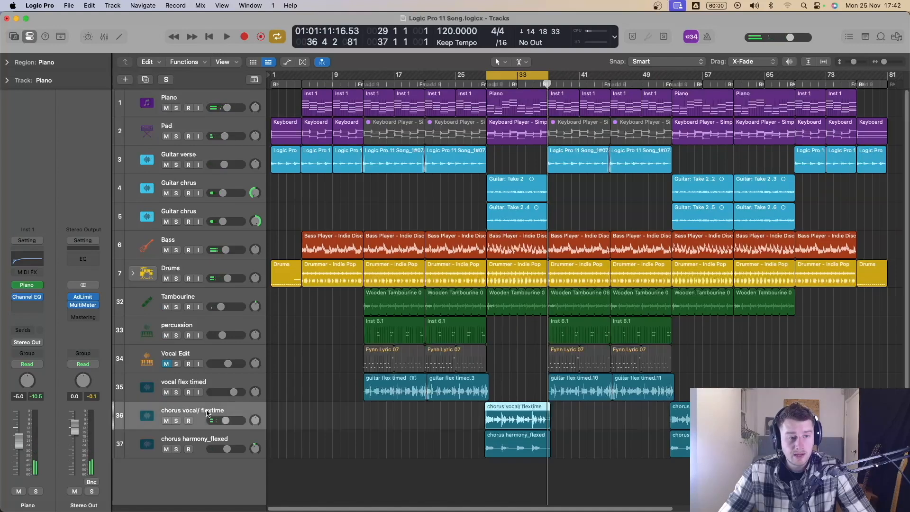
{"action": "left_click", "coordinate": [22, 269]}
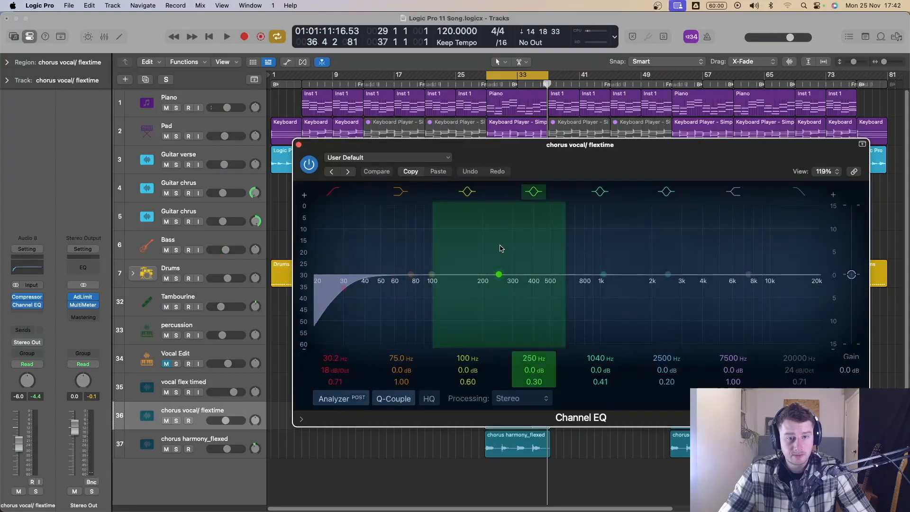
{"action": "left_click_drag", "start_coordinate": [641, 150], "coordinate": [613, 153]}
{"action": "key", "text": "space"}
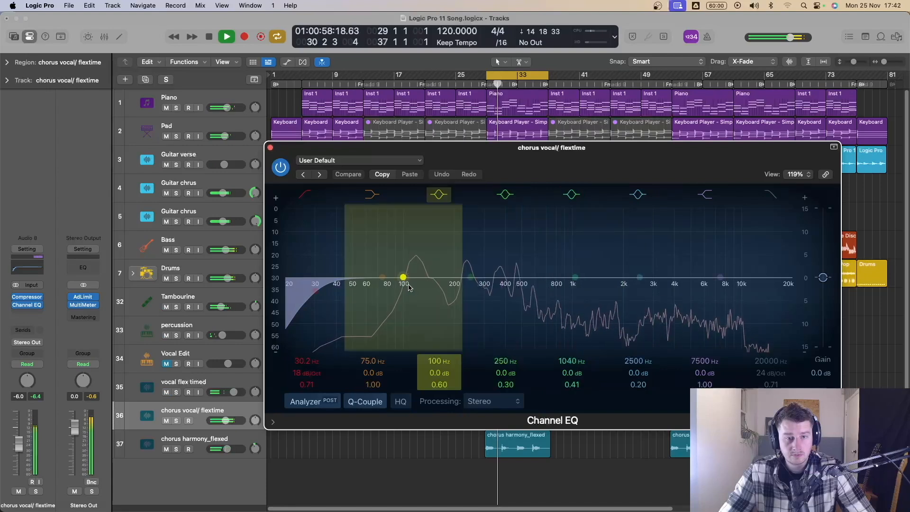
{"action": "key", "text": "space"}
{"action": "left_click_drag", "start_coordinate": [404, 283], "coordinate": [408, 294]}
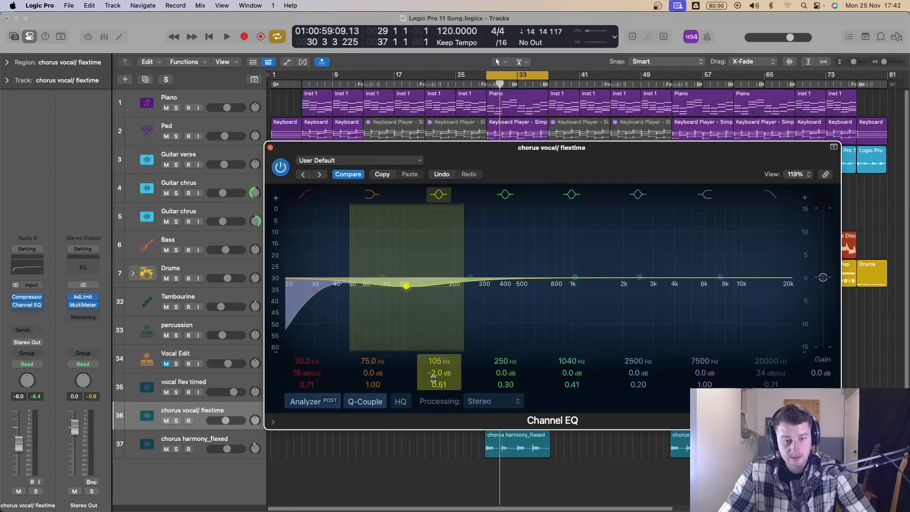
{"action": "key", "text": "space"}
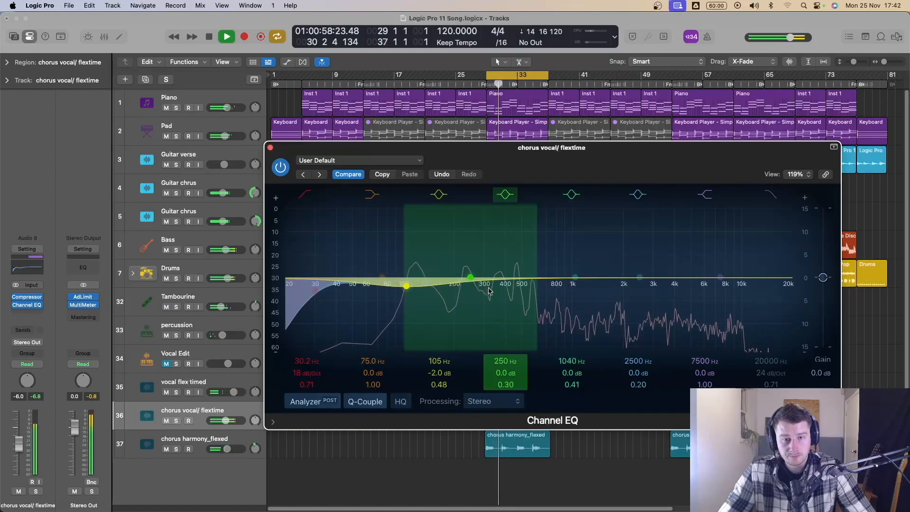
{"action": "key", "text": "space"}
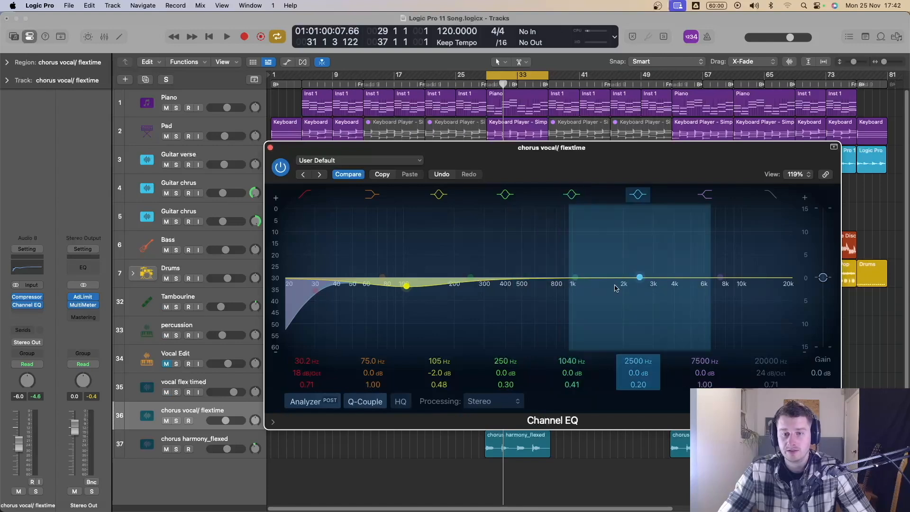
Step: While the chorus plays, boost the chorus vocal EQ's 1040 Hz band by 3.5 dB at 2500 Hz with Q 0.51
{"action": "key", "text": "space"}
{"action": "left_click_drag", "start_coordinate": [575, 279], "coordinate": [640, 263]}
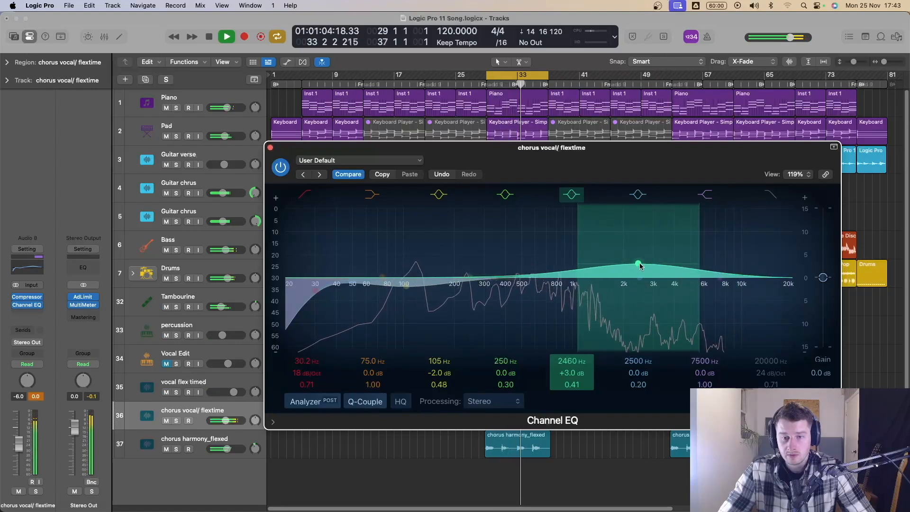
{"action": "left_click_drag", "start_coordinate": [573, 385], "coordinate": [573, 382]}
{"action": "mouse_move", "coordinate": [639, 264]}
{"action": "left_mouse_down"}
{"action": "mouse_move", "coordinate": [642, 230]}
{"action": "mouse_move", "coordinate": [717, 201]}
{"action": "mouse_move", "coordinate": [657, 193]}
{"action": "mouse_move", "coordinate": [614, 201]}
{"action": "mouse_move", "coordinate": [656, 220]}
{"action": "mouse_move", "coordinate": [636, 252]}
{"action": "mouse_move", "coordinate": [646, 250]}
{"action": "left_mouse_up"}
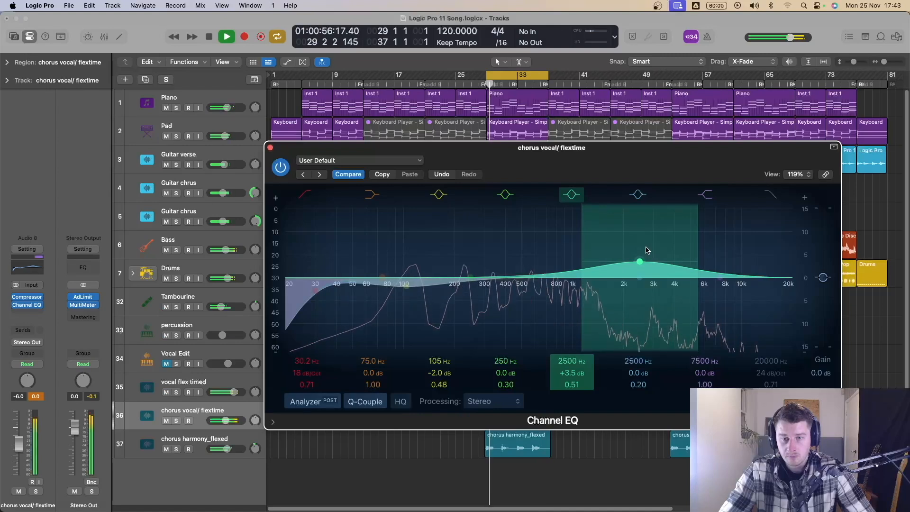
Step: Close the chorus vocal EQ and lower that track's volume to -7.2 dB while the chorus plays
{"action": "left_click", "coordinate": [36, 396]}
{"action": "left_click", "coordinate": [270, 147]}
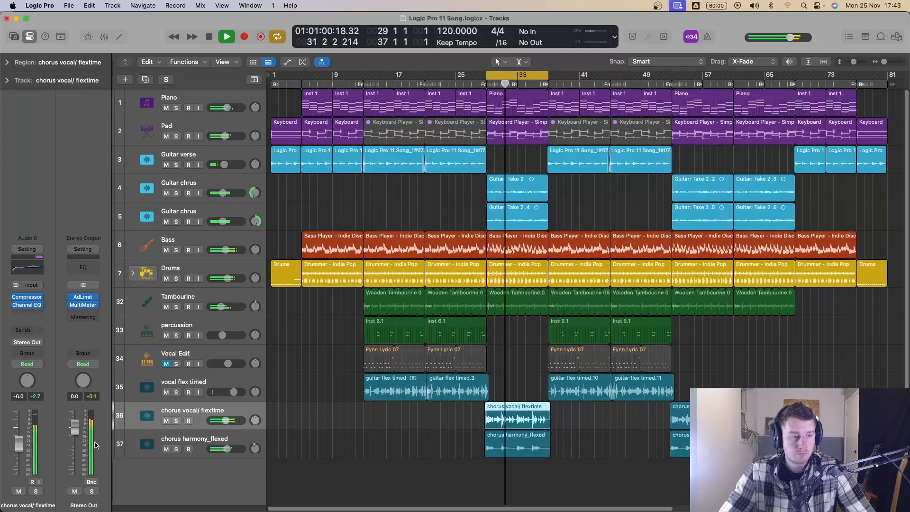
{"action": "left_click_drag", "start_coordinate": [23, 449], "coordinate": [23, 450]}
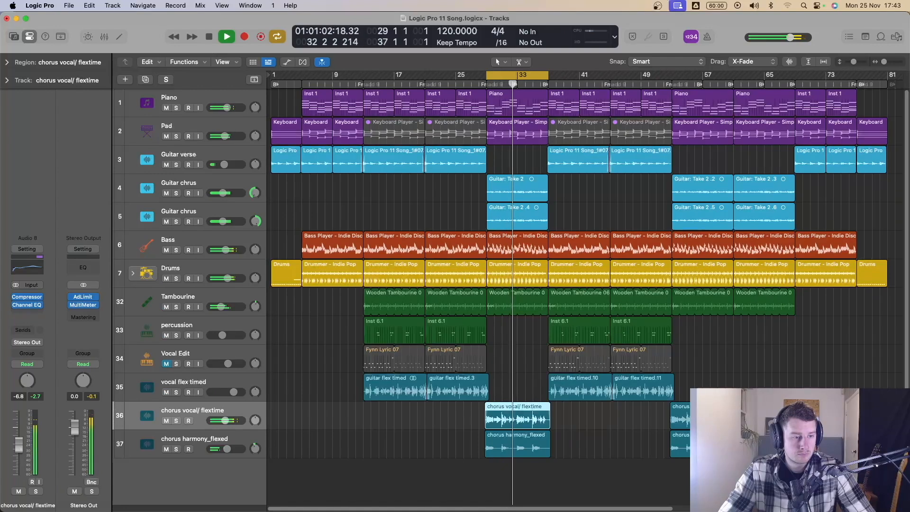
{"action": "key", "text": "space"}
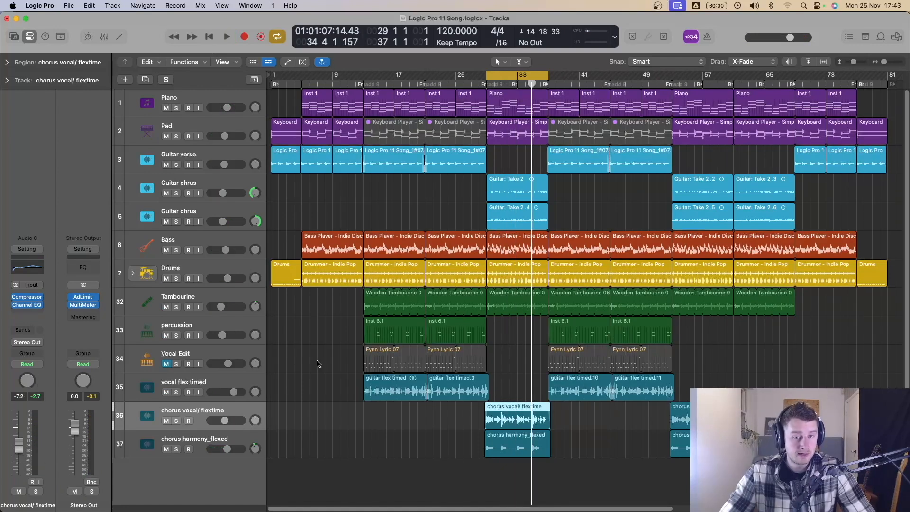
Step: Expand the Drums track stack, examine the panning of the individual kit pieces and collapse the stack
{"action": "left_click", "coordinate": [211, 325]}
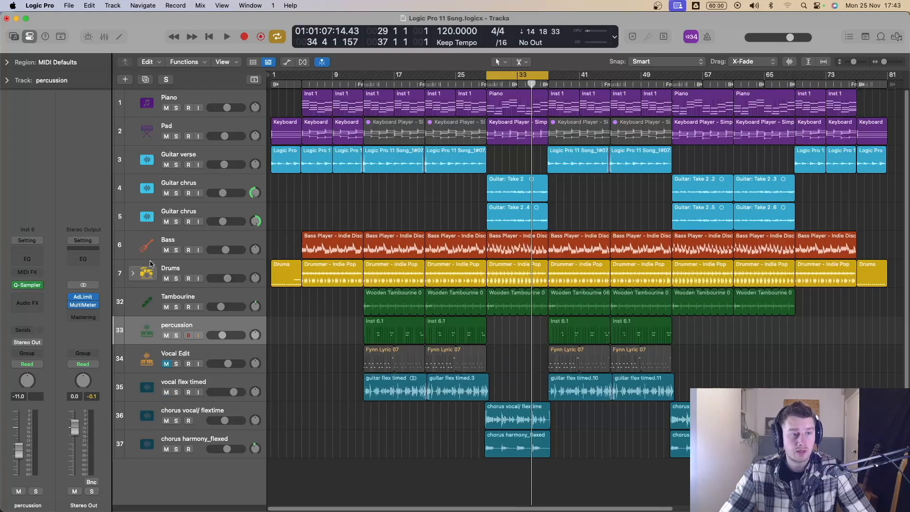
{"action": "left_click", "coordinate": [134, 274]}
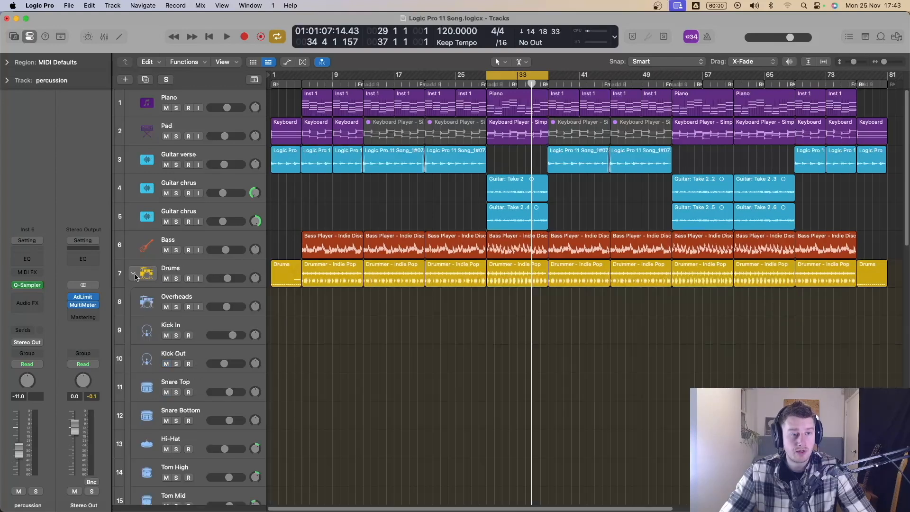
{"action": "left_click", "coordinate": [218, 297]}
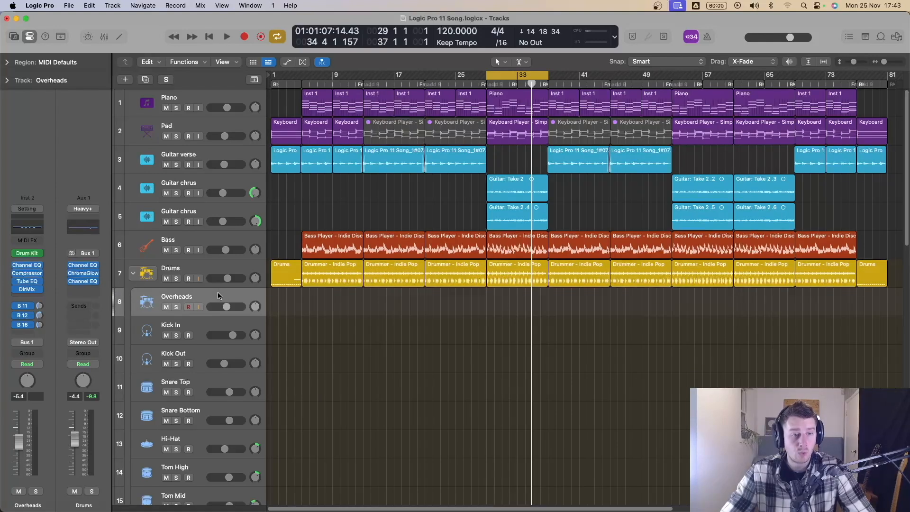
{"action": "scroll", "coordinate": [222, 308], "scroll_direction": "down", "scroll_amount": 5}
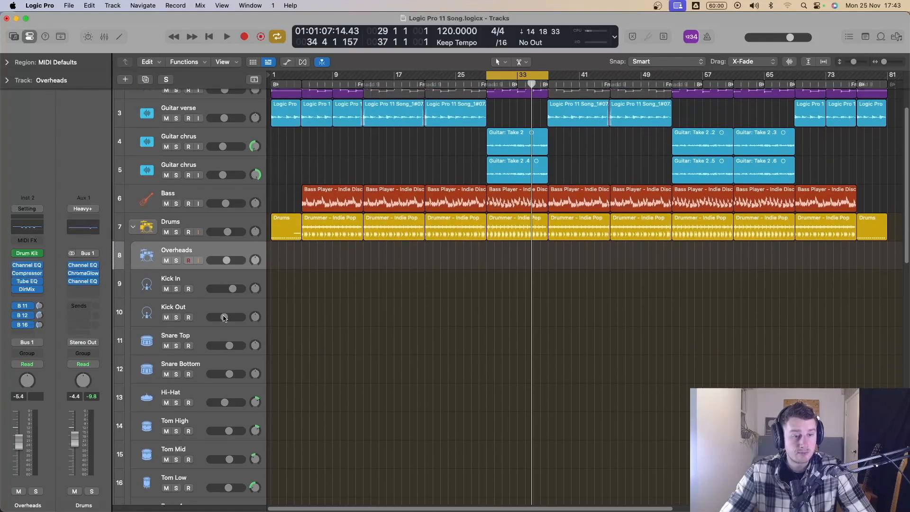
{"action": "scroll", "coordinate": [259, 381], "scroll_direction": "down", "scroll_amount": 2}
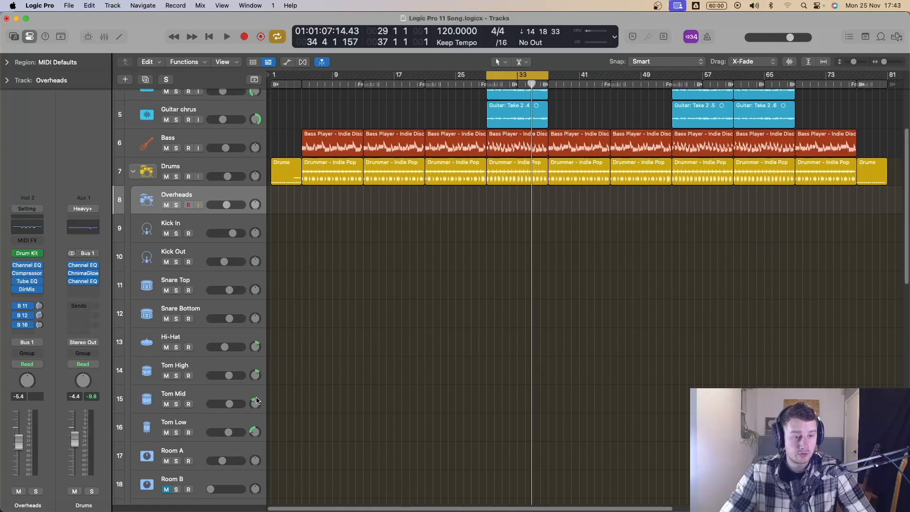
{"action": "scroll", "coordinate": [218, 304], "scroll_direction": "down", "scroll_amount": 4}
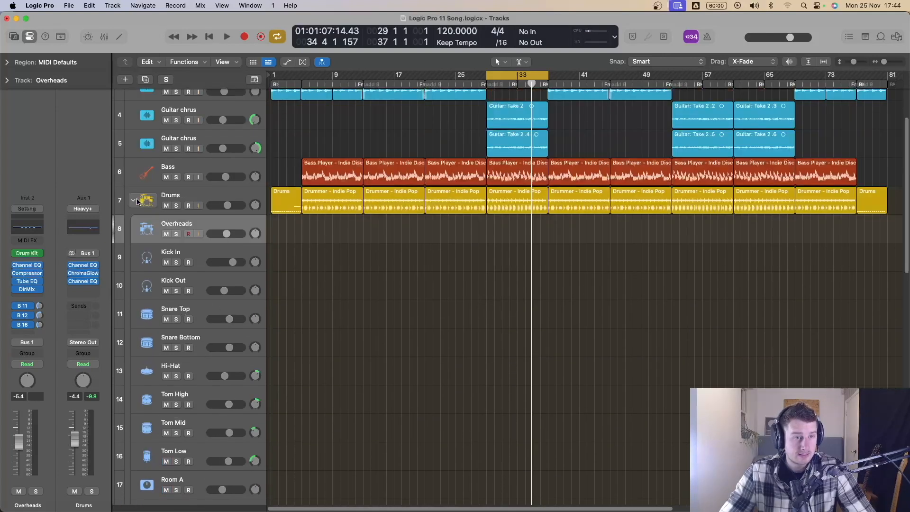
{"action": "left_click", "coordinate": [137, 201]}
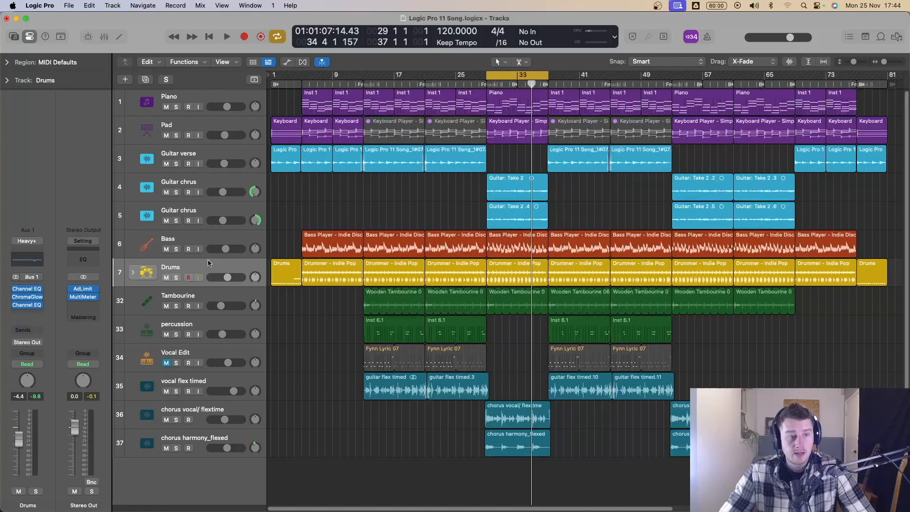
Step: Try narrower panning on the two Guitar chrus tracks and restore their wide opposite panning
{"action": "left_click", "coordinate": [192, 239]}
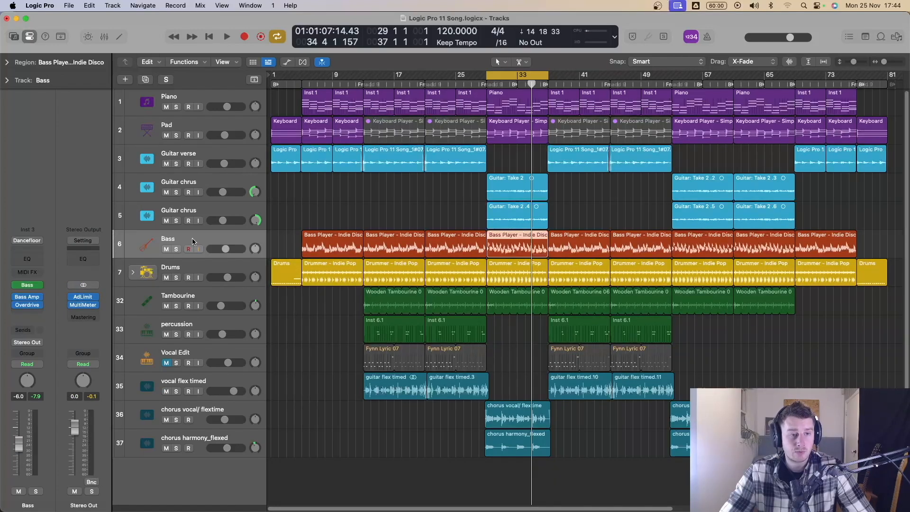
{"action": "scroll", "coordinate": [192, 242], "scroll_direction": "up", "scroll_amount": 1}
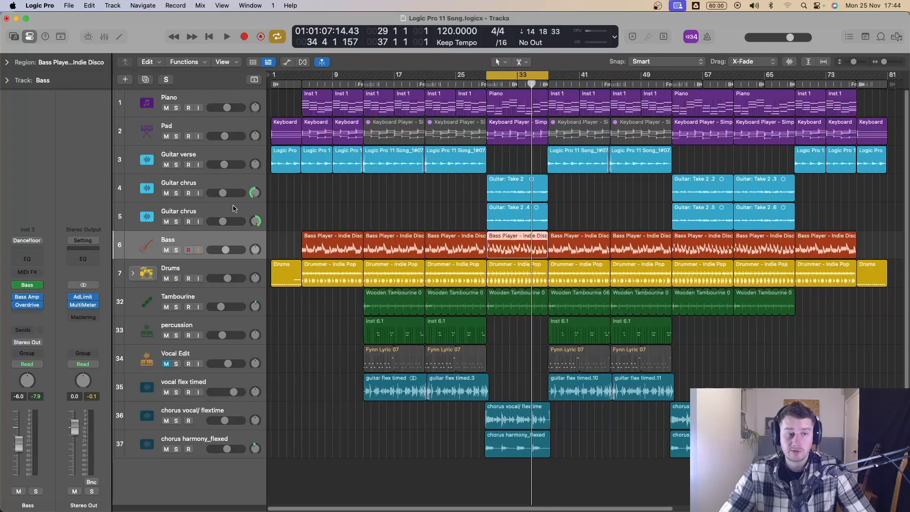
{"action": "left_click", "coordinate": [256, 198]}
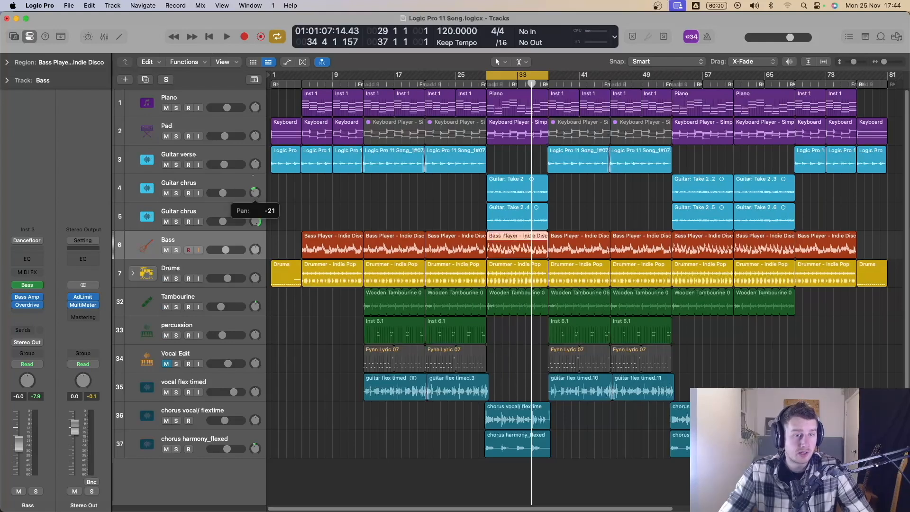
{"action": "left_click_drag", "start_coordinate": [256, 222], "coordinate": [256, 199]}
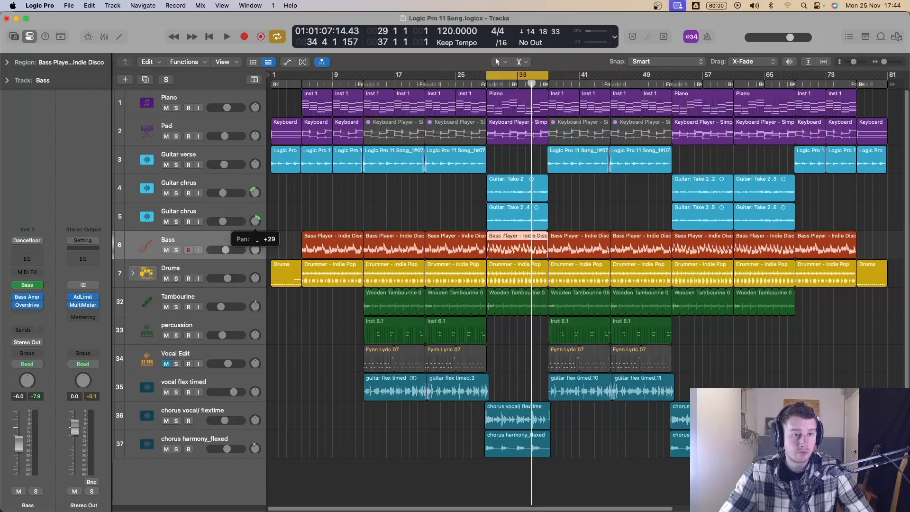
{"action": "left_click_drag", "start_coordinate": [256, 221], "coordinate": [256, 210]}
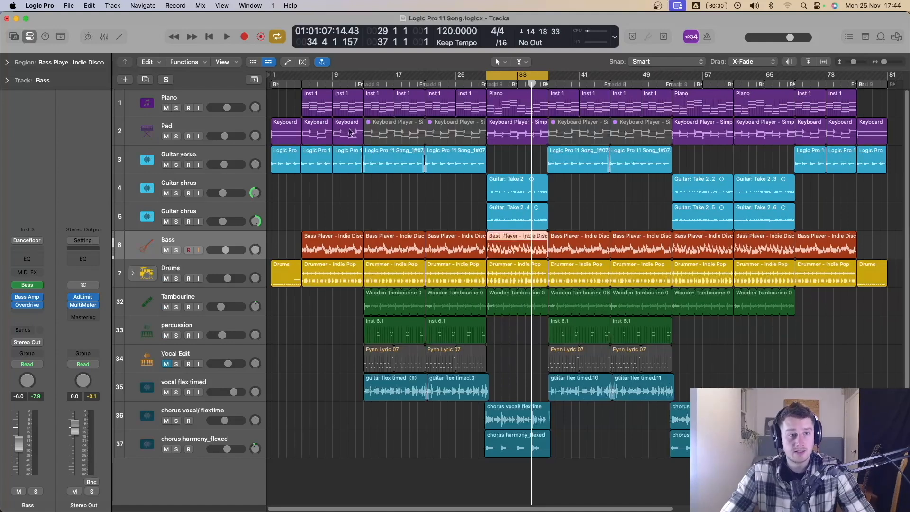
Step: Solo the Pad track and set its Channel EQ's 250 Hz band to -5.4 dB at 172 Hz with Q 0.51 during playback
{"action": "key", "text": "space"}
{"action": "left_click", "coordinate": [176, 136]}
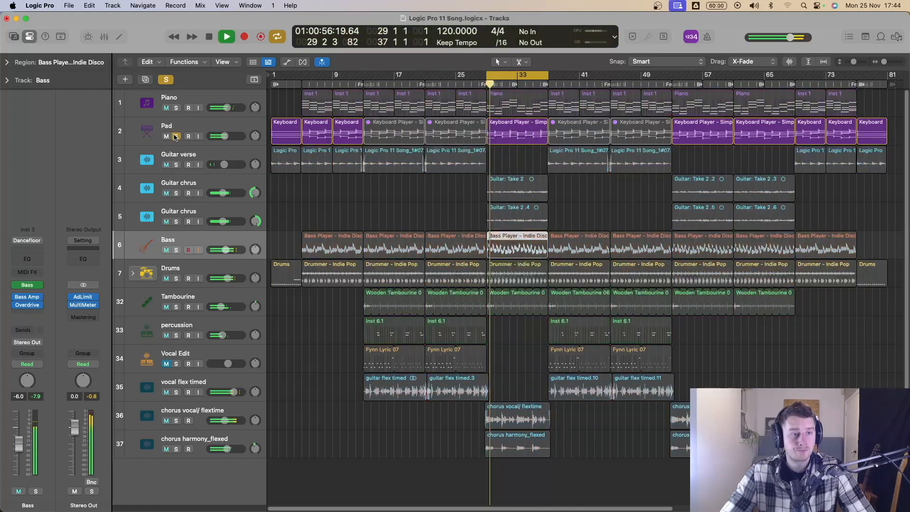
{"action": "left_click", "coordinate": [197, 126]}
{"action": "key", "text": "space"}
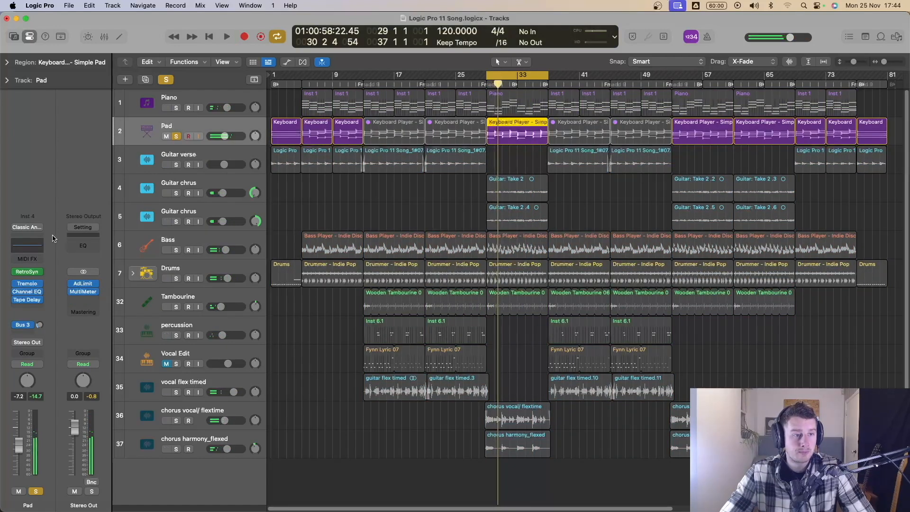
{"action": "left_click", "coordinate": [26, 250]}
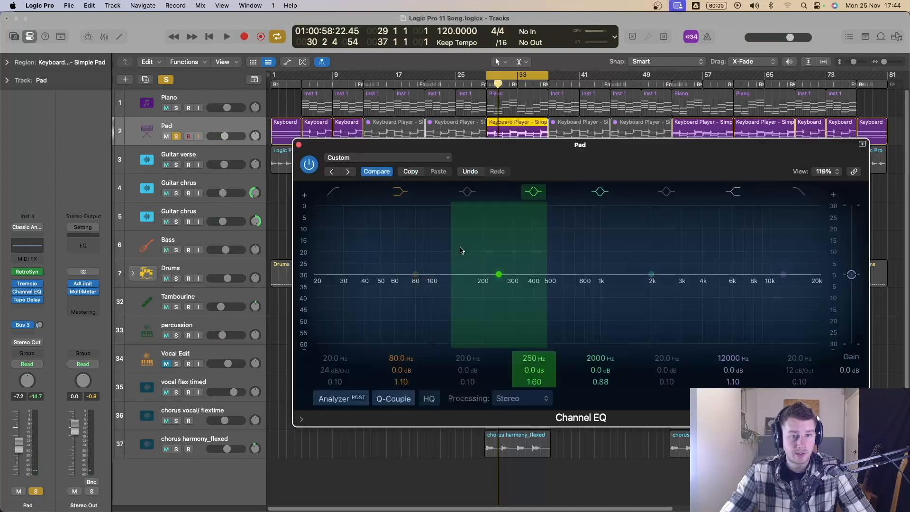
{"action": "key", "text": "space"}
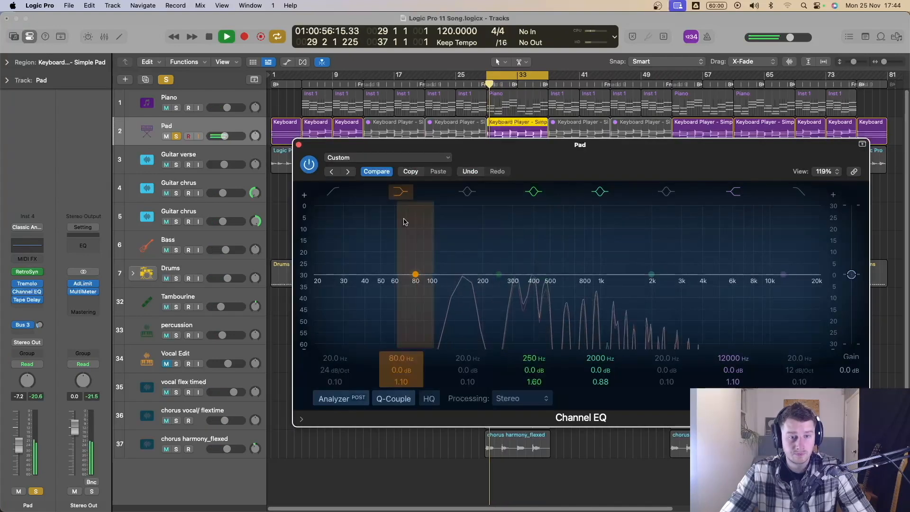
{"action": "left_click_drag", "start_coordinate": [498, 275], "coordinate": [472, 282]}
{"action": "mouse_move", "coordinate": [533, 382]}
{"action": "left_mouse_down"}
{"action": "mouse_move", "coordinate": [533, 391]}
{"action": "mouse_move", "coordinate": [535, 373]}
{"action": "mouse_move", "coordinate": [534, 385]}
{"action": "left_mouse_up"}
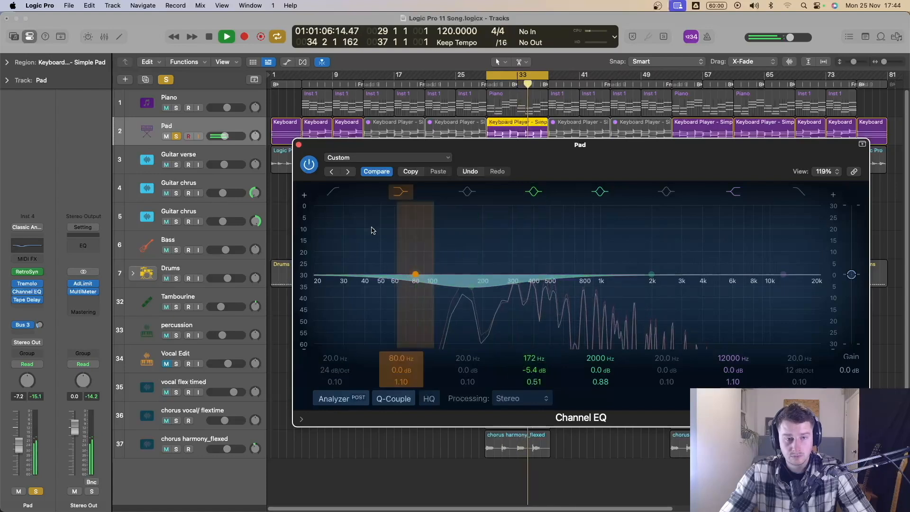
Step: Return the Pad track to the full mix, close its EQ and play the chorus
{"action": "left_click", "coordinate": [176, 137]}
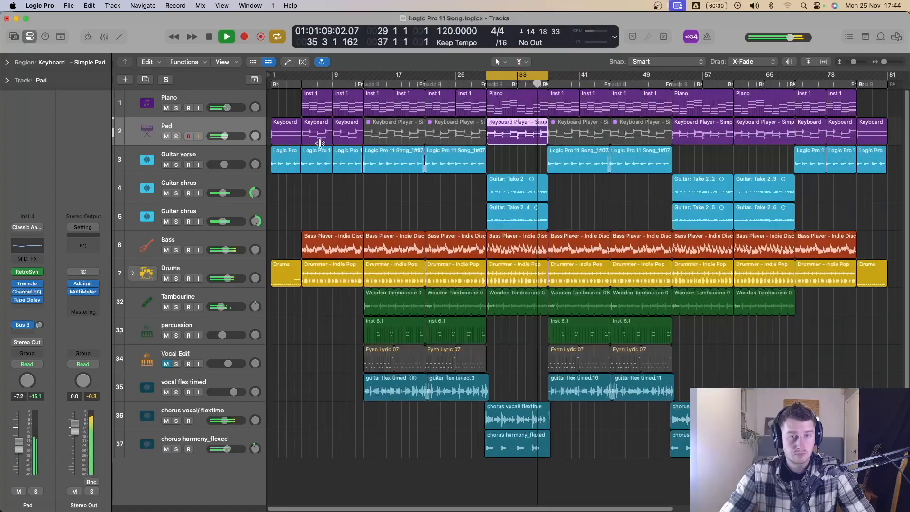
{"action": "left_click", "coordinate": [298, 145]}
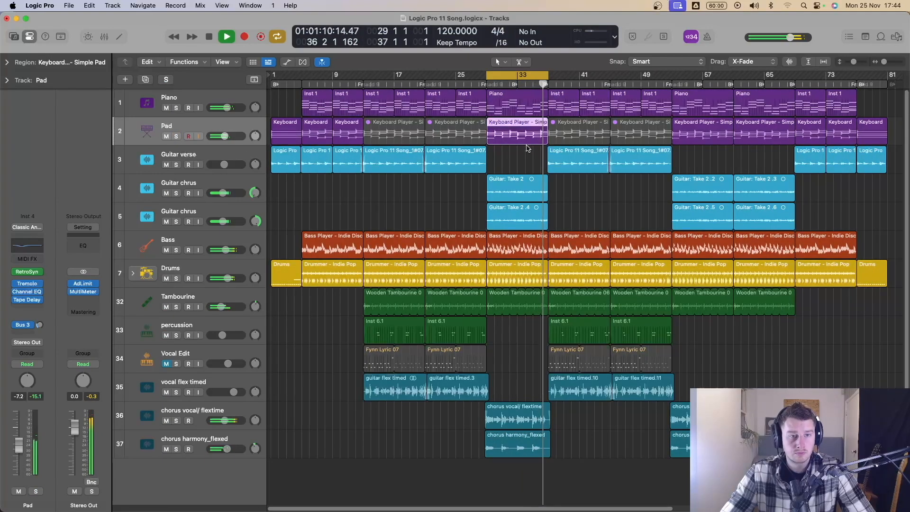
{"action": "key", "text": "space"}
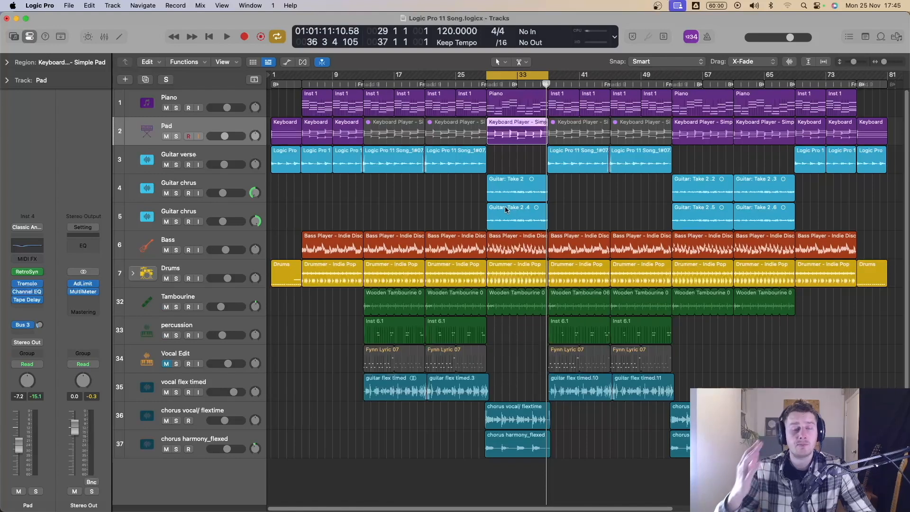
{"action": "key", "text": "space"}
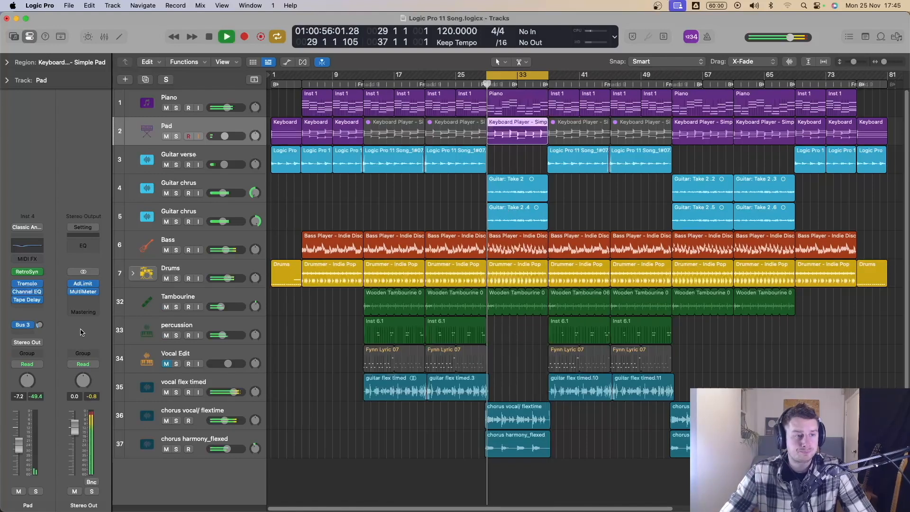
{"action": "key", "text": "space"}
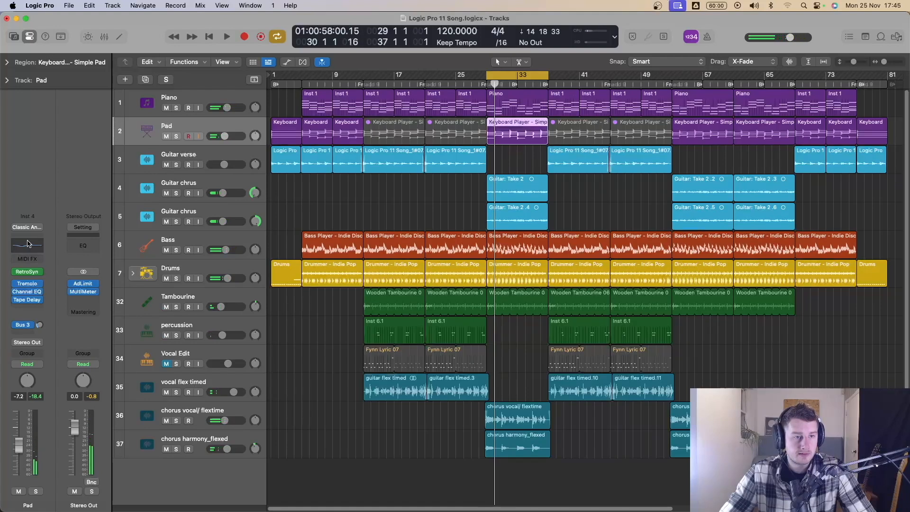
Step: Reduce the Pad EQ's cut at 172 Hz to -3.0 dB and play the chorus
{"action": "left_click", "coordinate": [28, 244]}
{"action": "left_click_drag", "start_coordinate": [490, 304], "coordinate": [490, 298]}
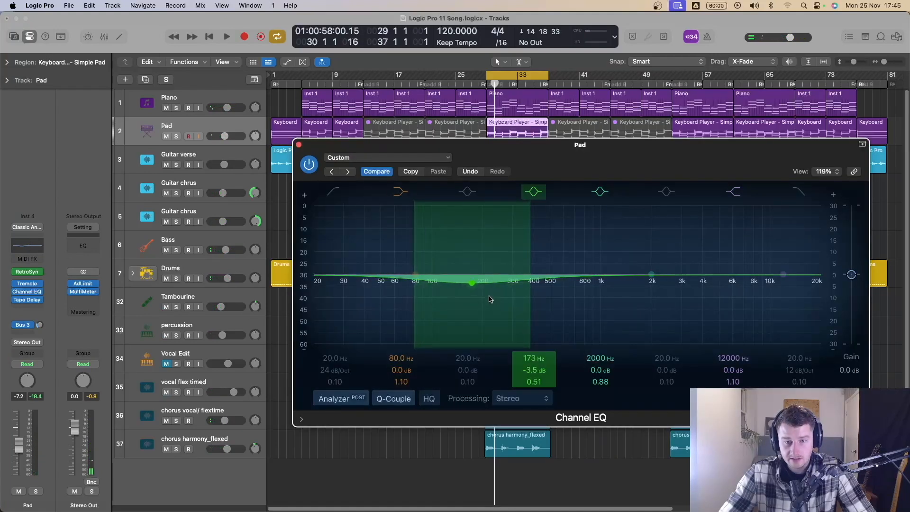
{"action": "key", "text": "space"}
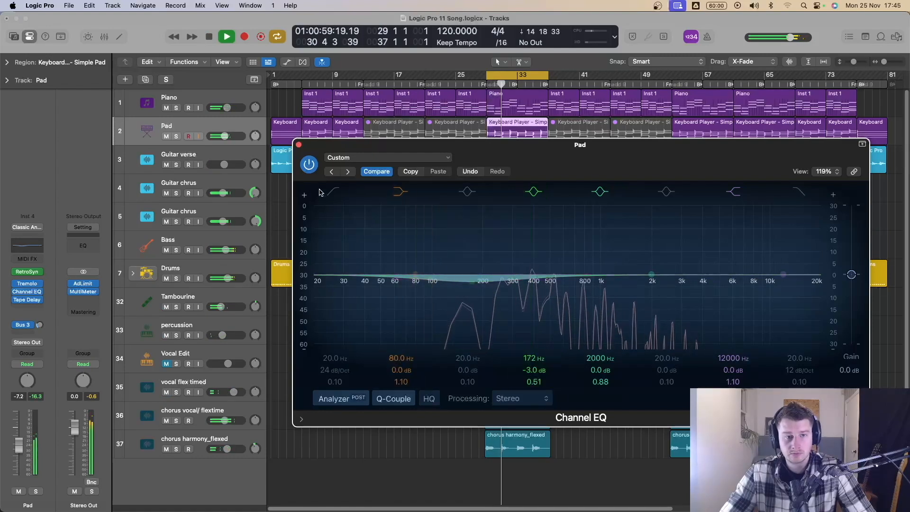
Step: Enable the low-cut filter on the Pad's Channel EQ at 30.8 Hz, with a 48 dB/Oct slope and Q of 0.57
{"action": "left_click", "coordinate": [333, 192]}
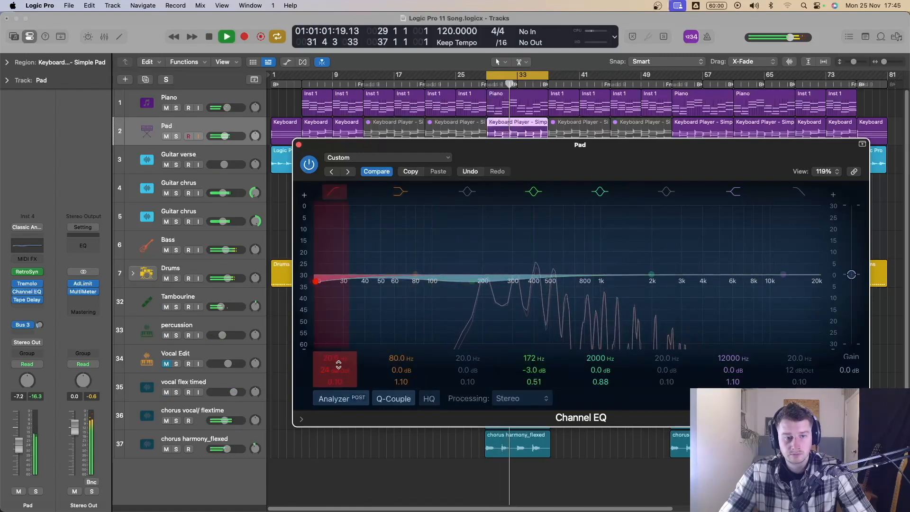
{"action": "key", "text": "space"}
{"action": "left_click_drag", "start_coordinate": [336, 370], "coordinate": [338, 359]}
{"action": "left_click_drag", "start_coordinate": [368, 298], "coordinate": [371, 299]}
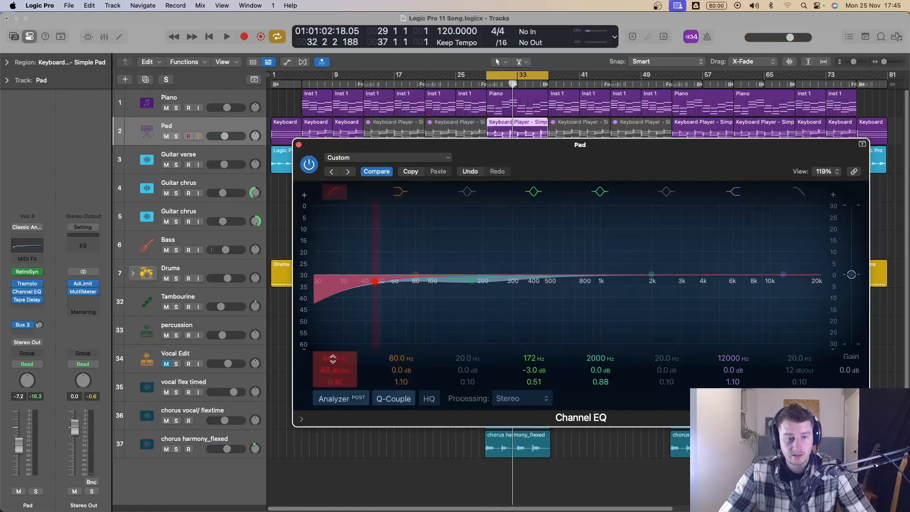
{"action": "left_click_drag", "start_coordinate": [332, 359], "coordinate": [332, 348]}
{"action": "left_click_drag", "start_coordinate": [332, 382], "coordinate": [331, 367]}
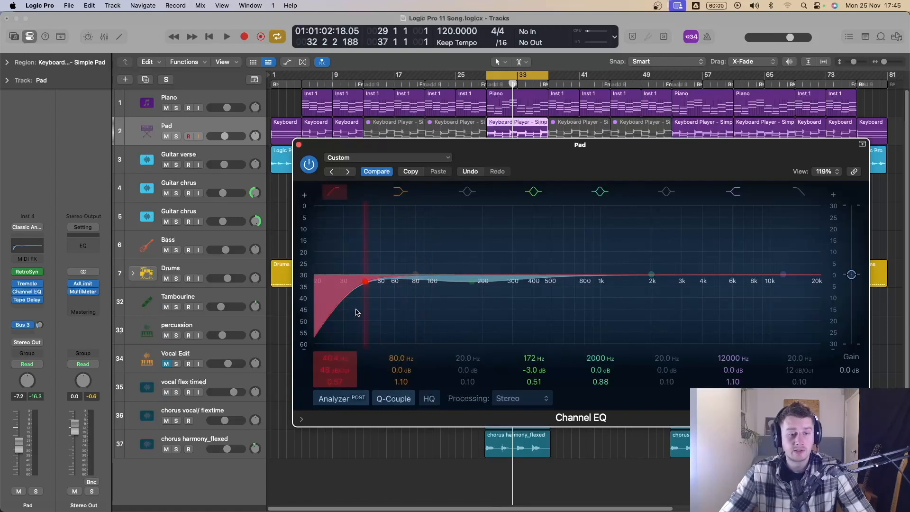
{"action": "left_click_drag", "start_coordinate": [358, 312], "coordinate": [348, 310]}
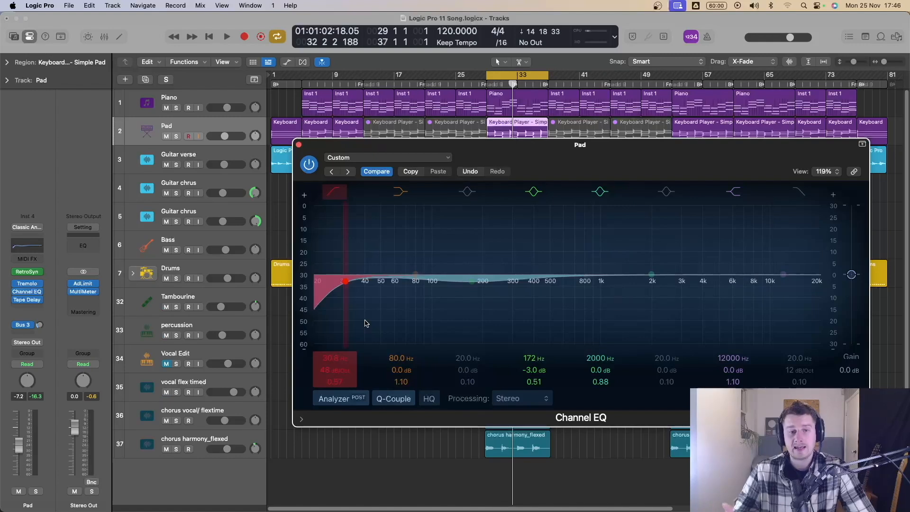
Step: Play the chorus and shift the Pad EQ's analyzer scale to the 40 to 100 range to examine its low-frequency content
{"action": "key", "text": "space"}
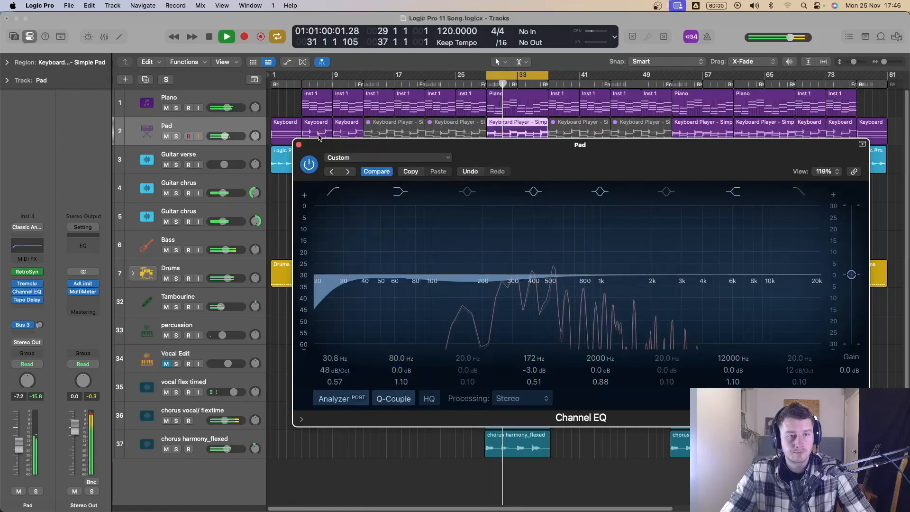
{"action": "key", "text": "space"}
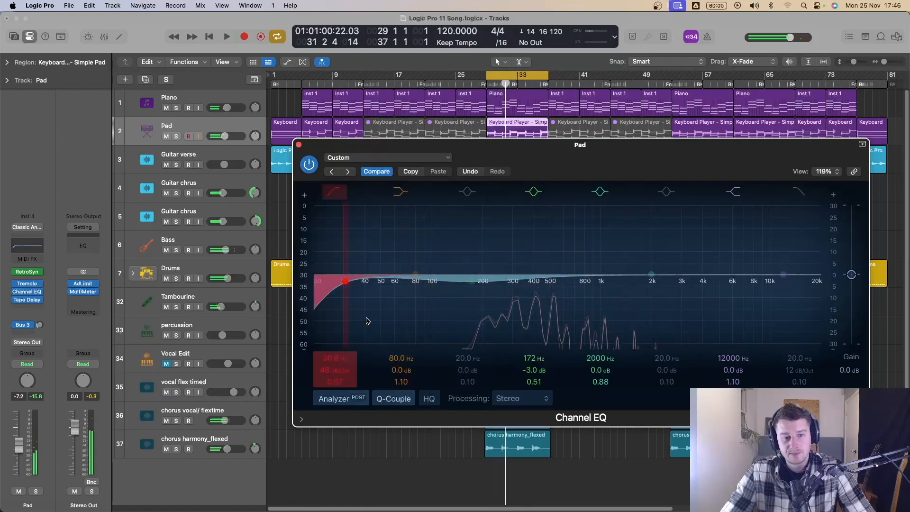
{"action": "left_click_drag", "start_coordinate": [303, 344], "coordinate": [307, 202]}
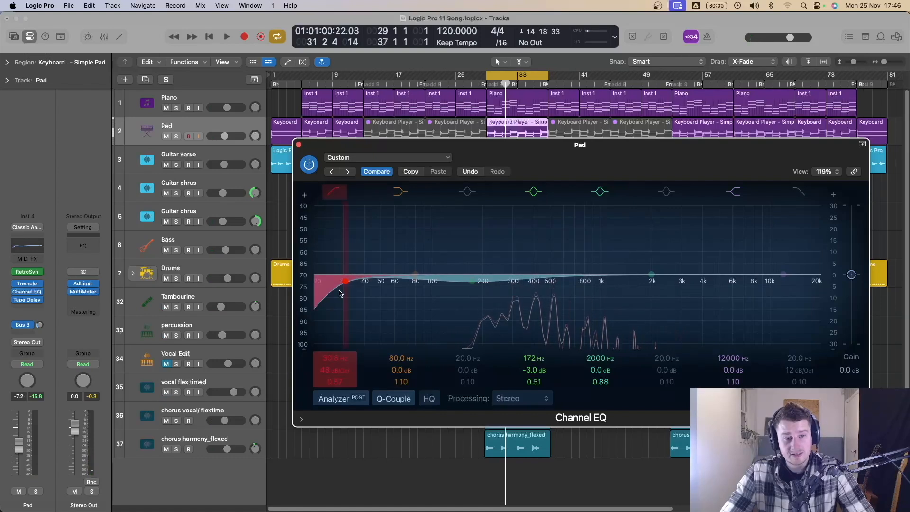
{"action": "key", "text": "space"}
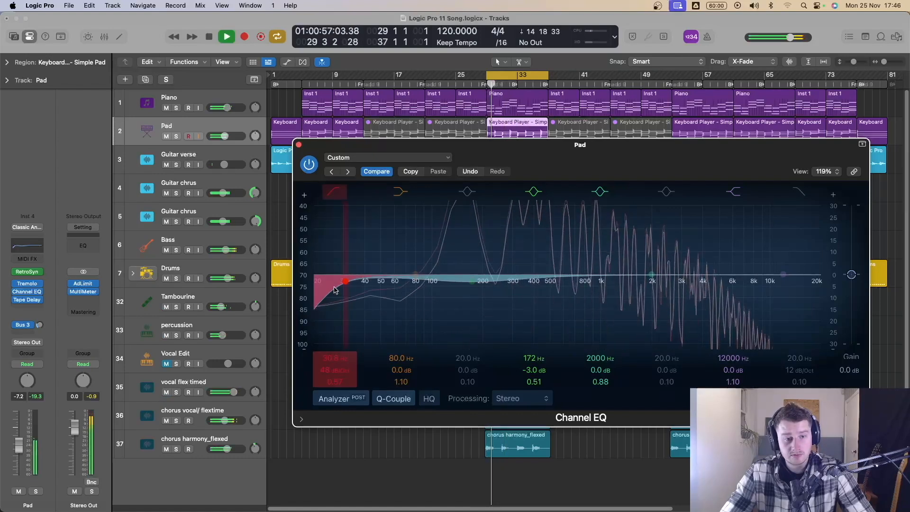
{"action": "key", "text": "space"}
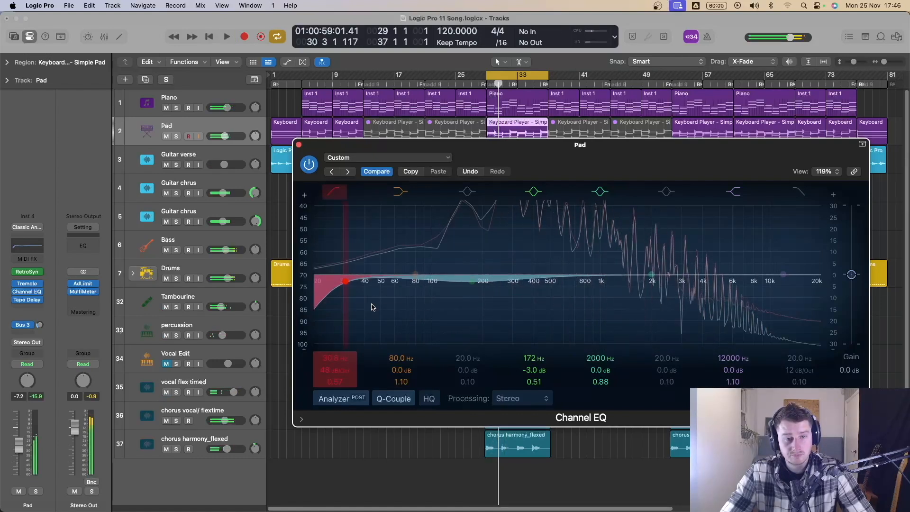
Step: Raise the Pad EQ's low-cut frequency to 40.2 Hz, shift the analyzer scale back towards louder levels, and play the chorus with the EQ hidden
{"action": "left_click_drag", "start_coordinate": [333, 304], "coordinate": [353, 309]}
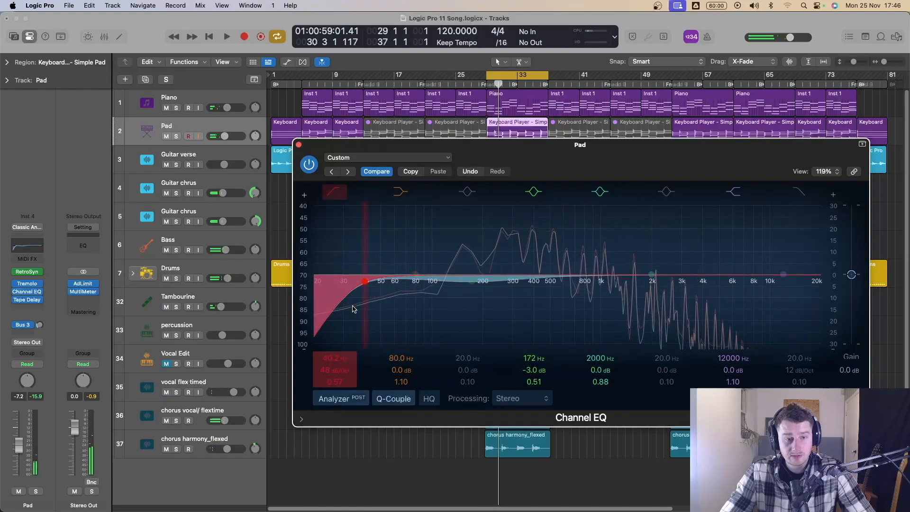
{"action": "left_click_drag", "start_coordinate": [305, 280], "coordinate": [305, 336]}
{"action": "key", "text": "space"}
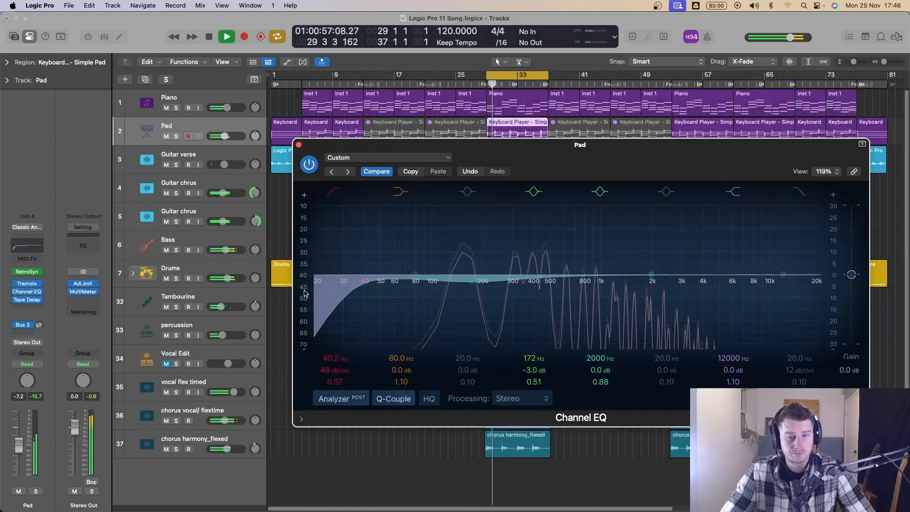
{"action": "key", "text": "v"}
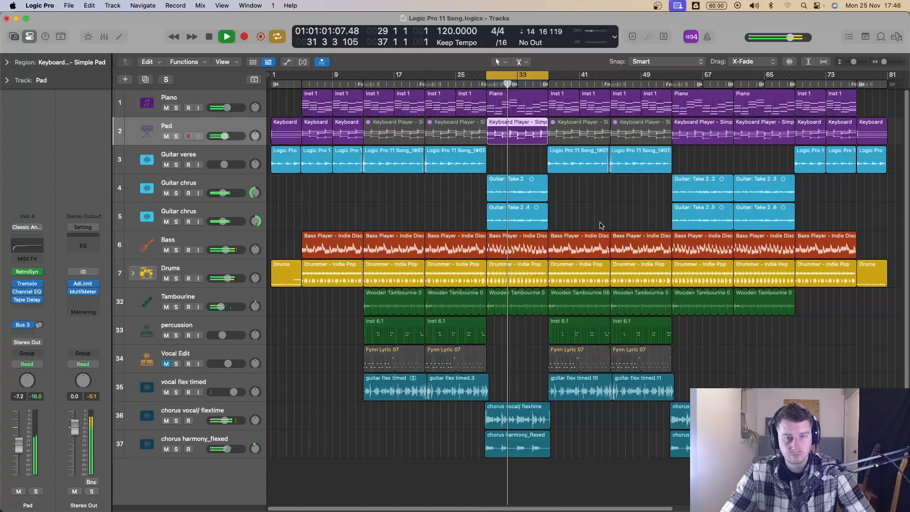
{"action": "key", "text": "space"}
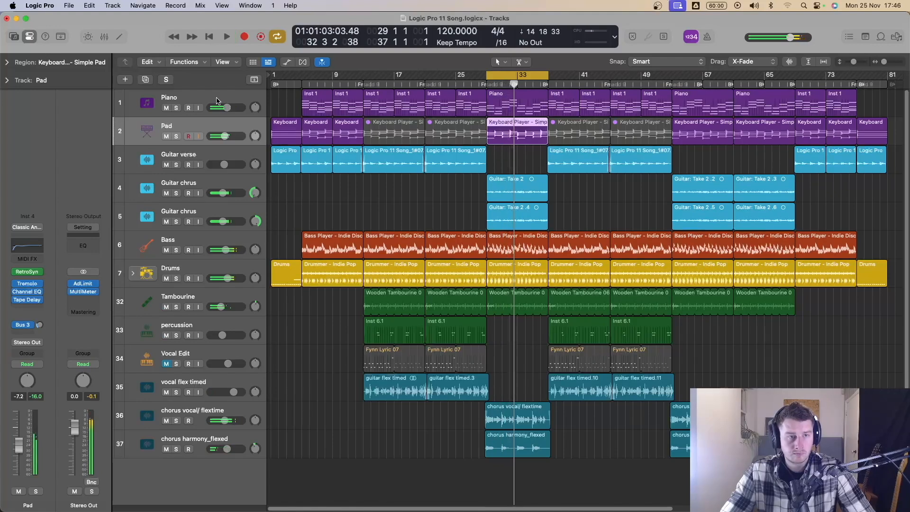
Step: Lower the Piano track's volume to -6.0 dB and play the chorus
{"action": "key", "text": "Up"}
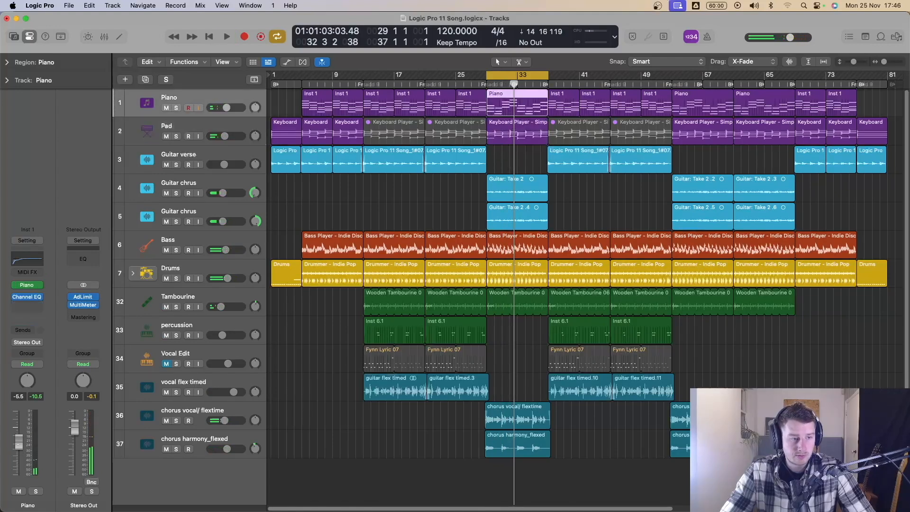
{"action": "key", "text": "space"}
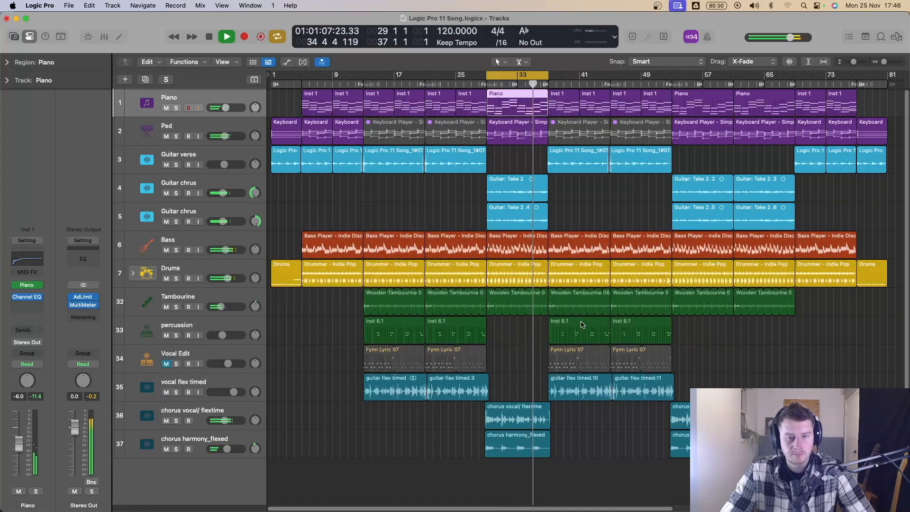
{"action": "key", "text": "space"}
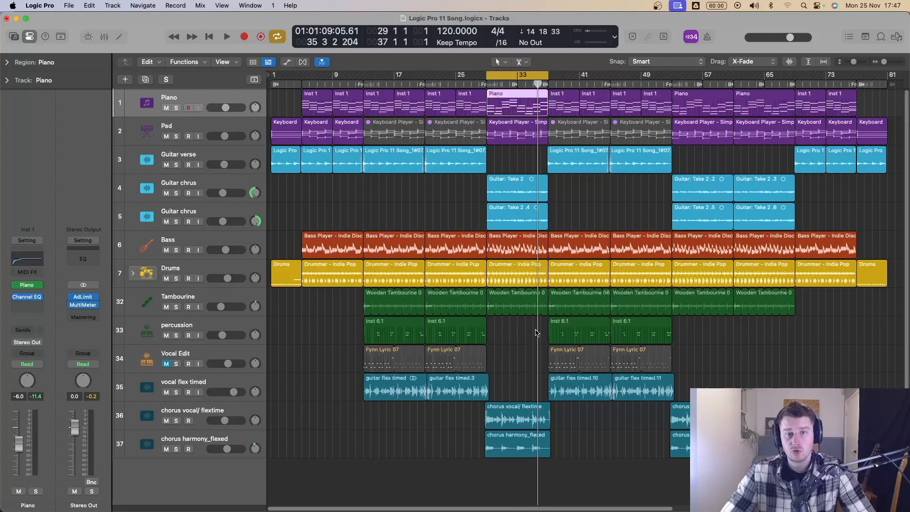
Step: Move the cycle range to the final chorus, bars 53 to 69, and listen to it
{"action": "left_click_drag", "start_coordinate": [522, 72], "coordinate": [794, 75]}
{"action": "key", "text": "space"}
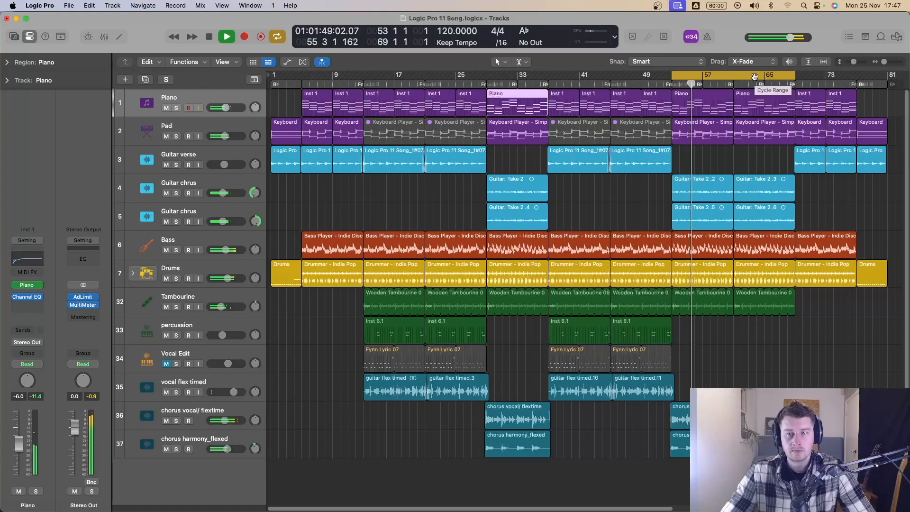
{"action": "key", "text": "space"}
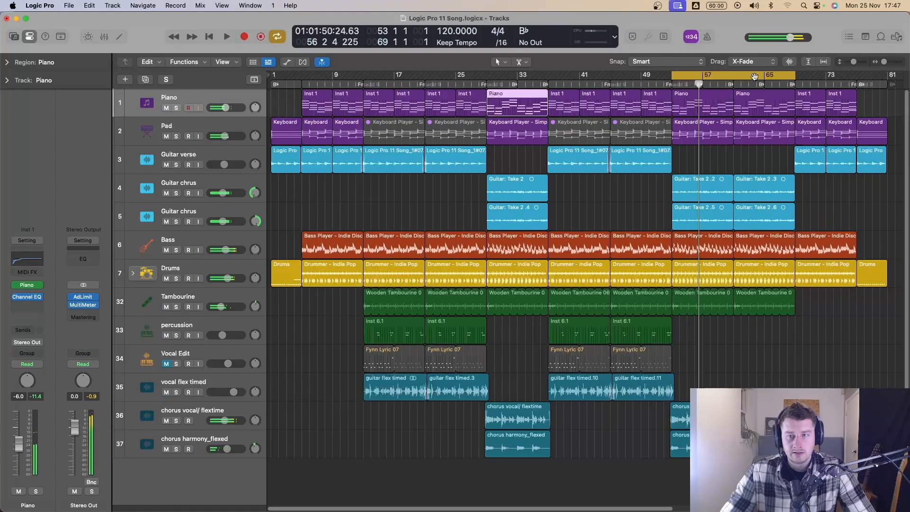
Step: Move the cycle range to the second verse, bars 37 to 53, and listen to it
{"action": "left_click_drag", "start_coordinate": [753, 75], "coordinate": [626, 88]}
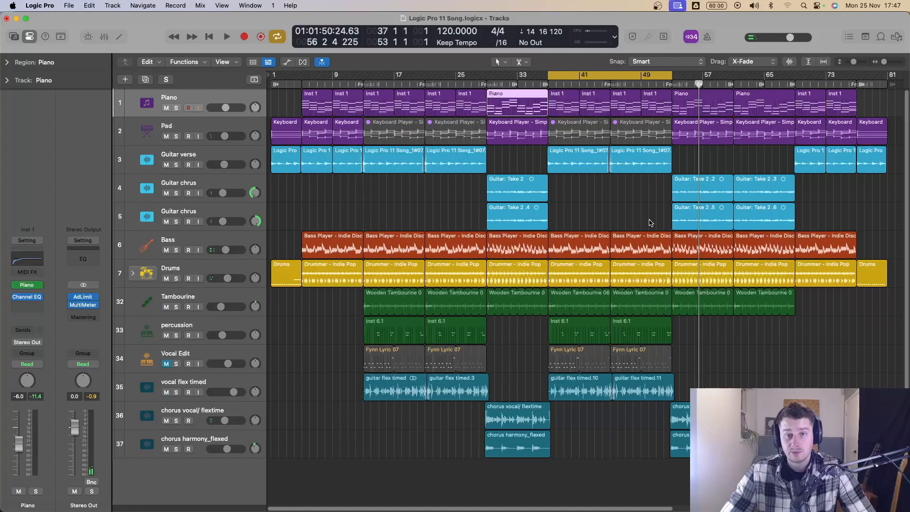
{"action": "left_click", "coordinate": [548, 75]}
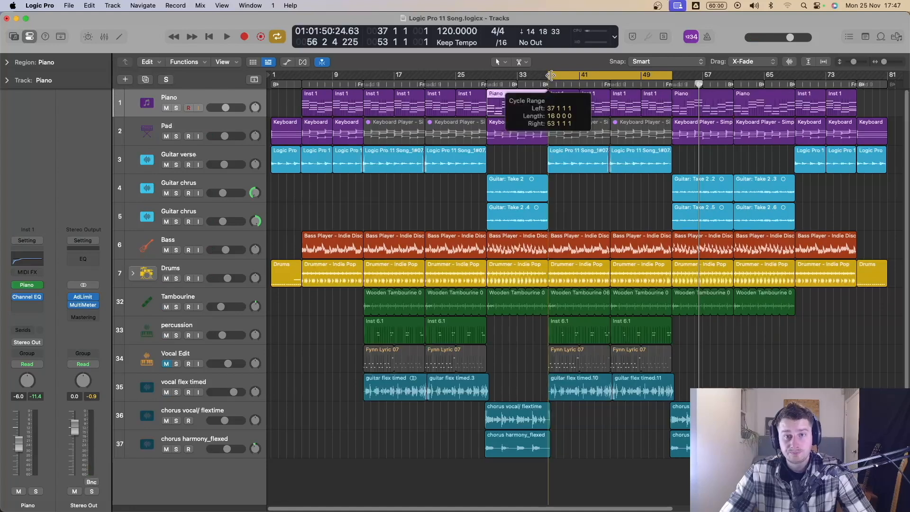
{"action": "key", "text": "space"}
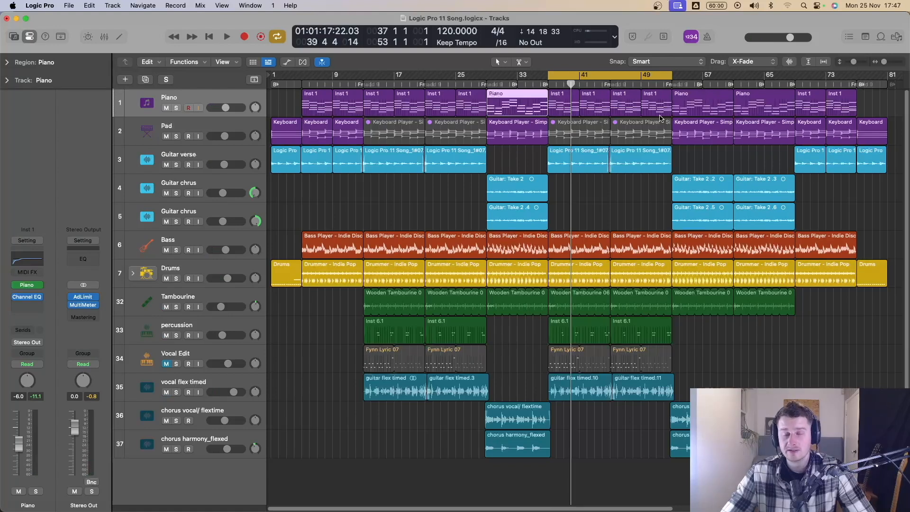
{"action": "key", "text": "space"}
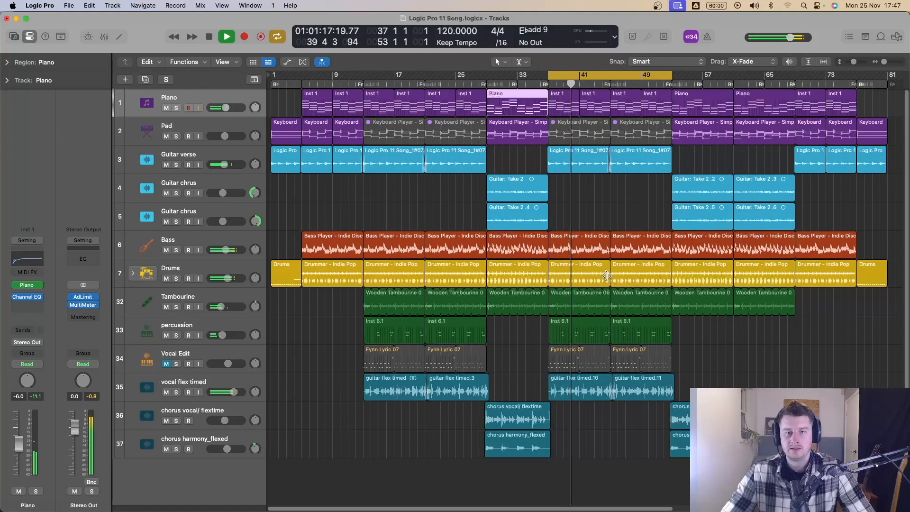
{"action": "key", "text": "space"}
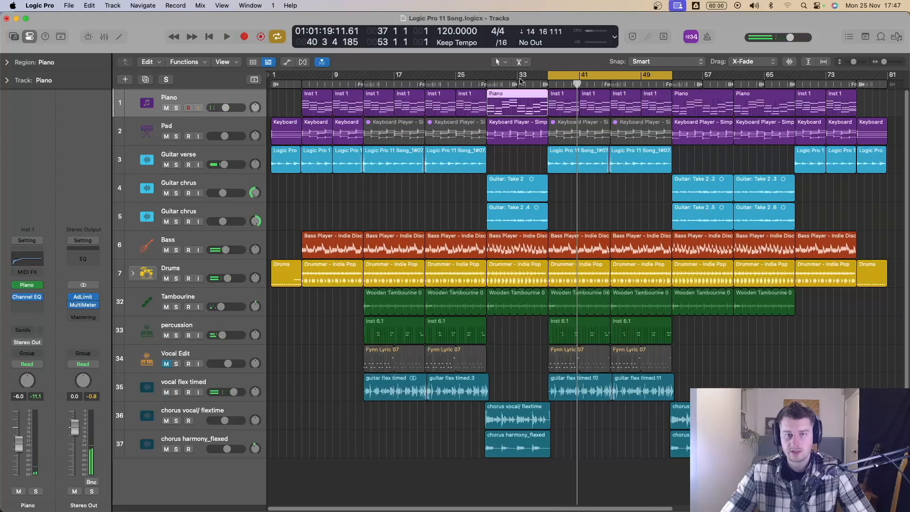
Step: Cycle bars 33 to 37 and listen to the end of the first chorus for comparison
{"action": "left_click_drag", "start_coordinate": [519, 77], "coordinate": [549, 76]}
{"action": "key", "text": "space"}
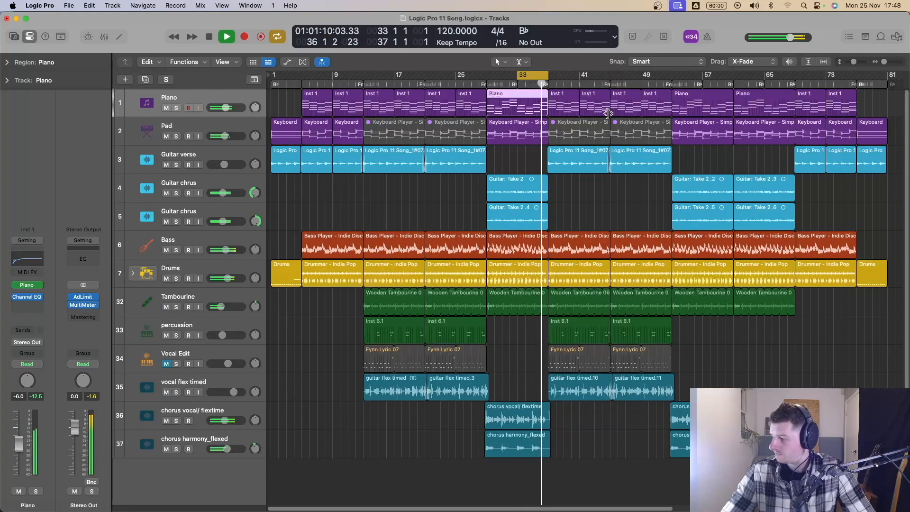
{"action": "key", "text": "space"}
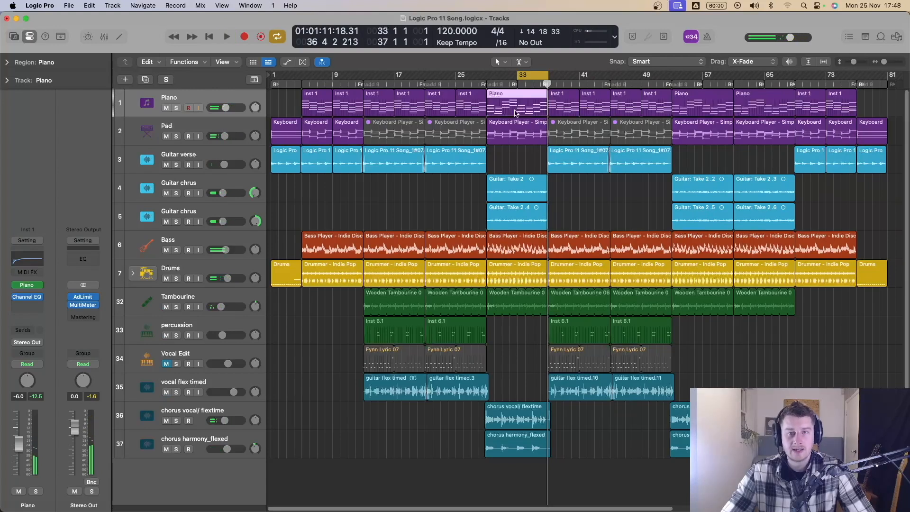
Step: Return the cycle range to bars 37 to 53 and play the start of the second verse again
{"action": "left_click_drag", "start_coordinate": [535, 72], "coordinate": [672, 74]}
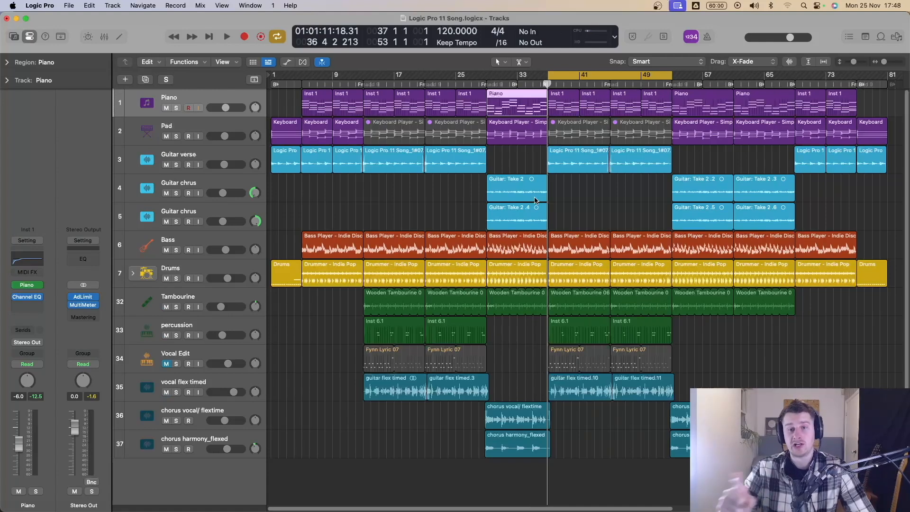
{"action": "key", "text": "space"}
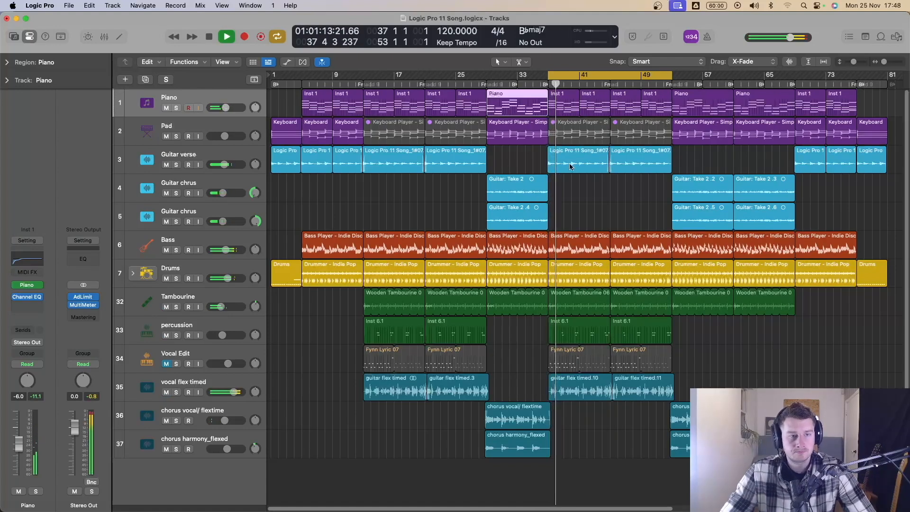
{"action": "key", "text": "space"}
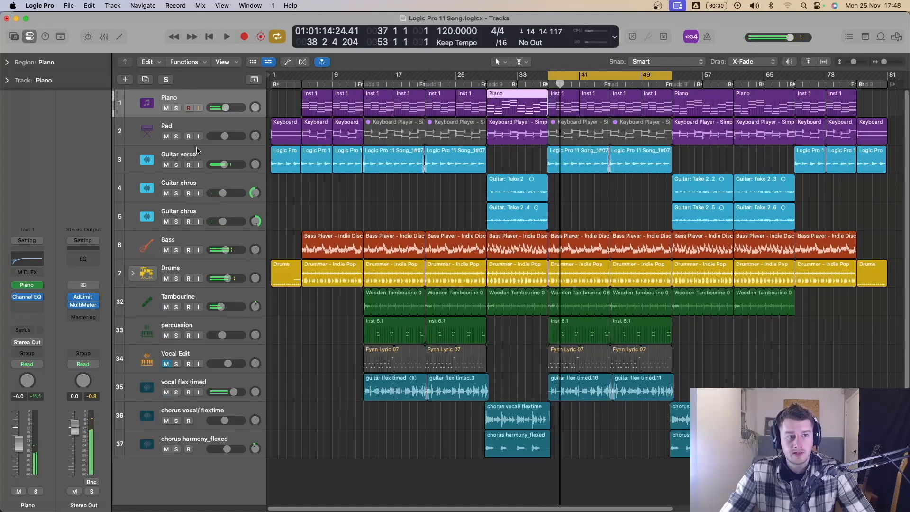
Step: Remove the Tape Delay and RetroChrs effects from the Guitar verse track and play the second verse
{"action": "left_click", "coordinate": [197, 151]}
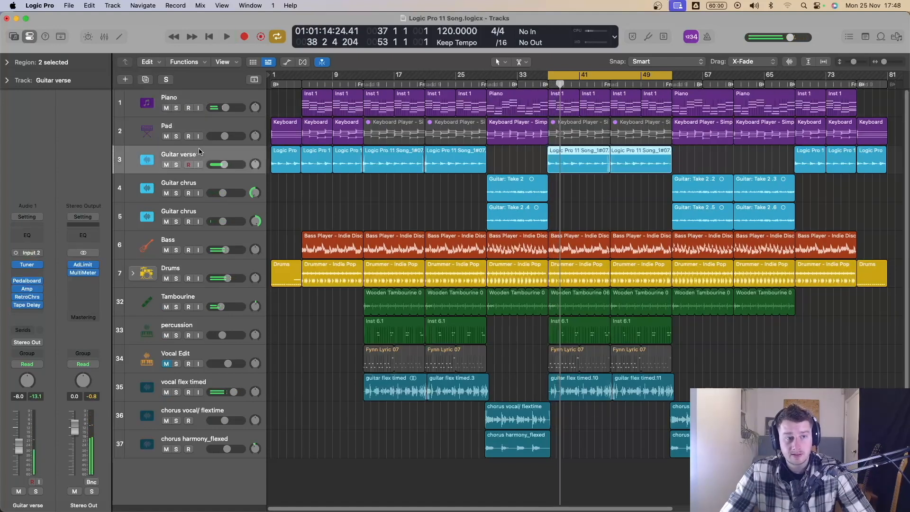
{"action": "left_click", "coordinate": [47, 305]}
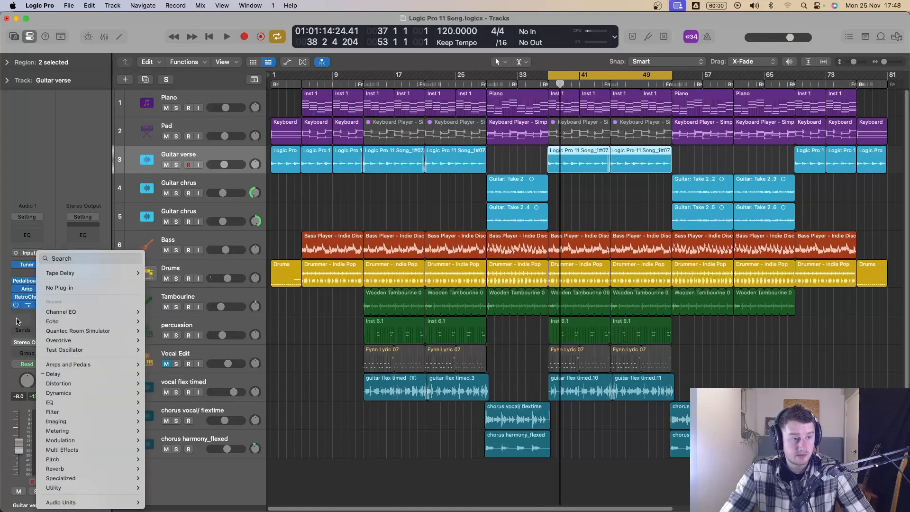
{"action": "left_click", "coordinate": [92, 288]}
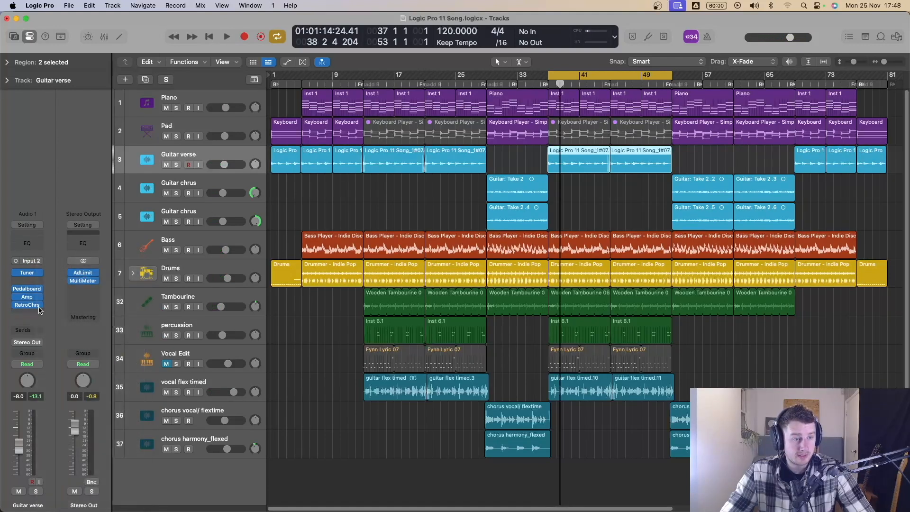
{"action": "left_click", "coordinate": [41, 307]}
{"action": "left_click", "coordinate": [29, 310]}
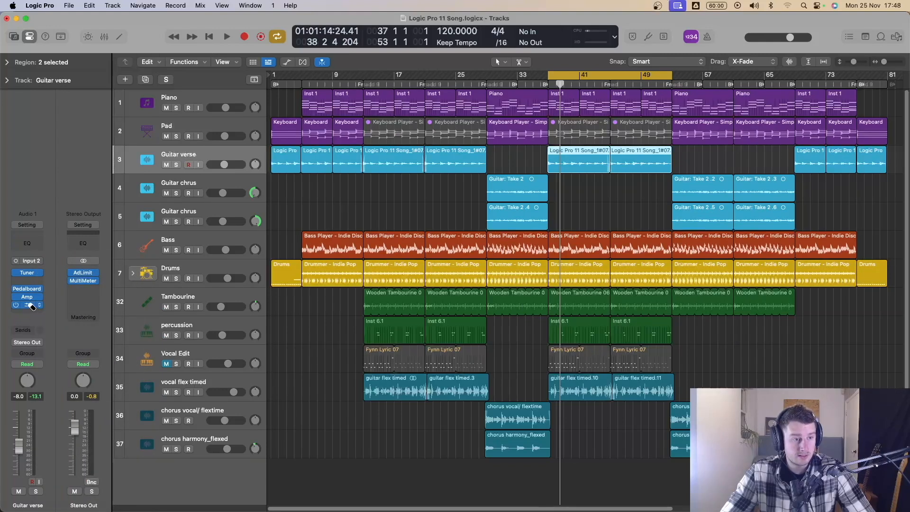
{"action": "key", "text": "space"}
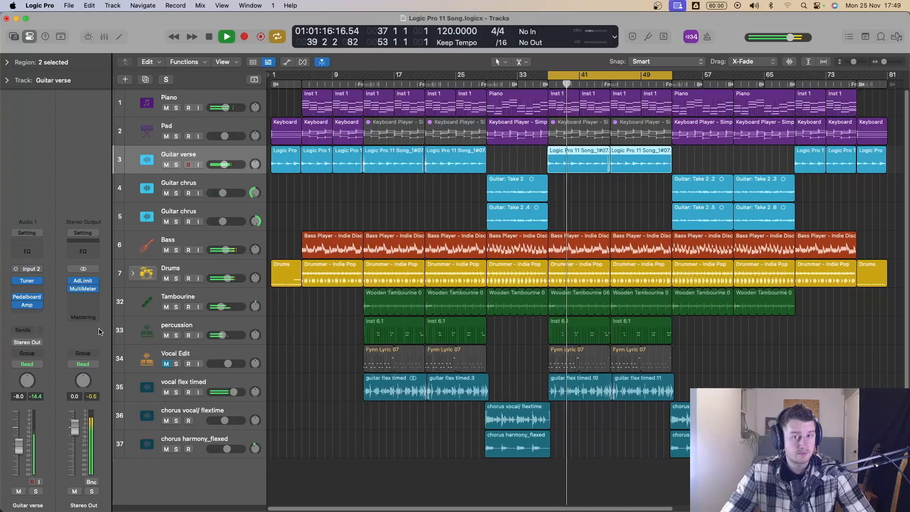
{"action": "key", "text": "space"}
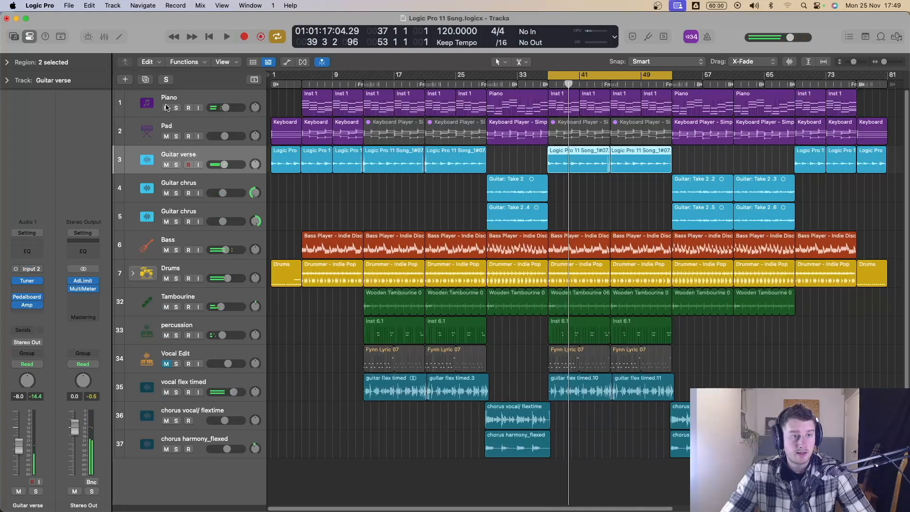
Step: Duplicate the Guitar verse track, copy all its regions onto the duplicate, and pan the original to -30 and the duplicate to +29
{"action": "left_click", "coordinate": [145, 79]}
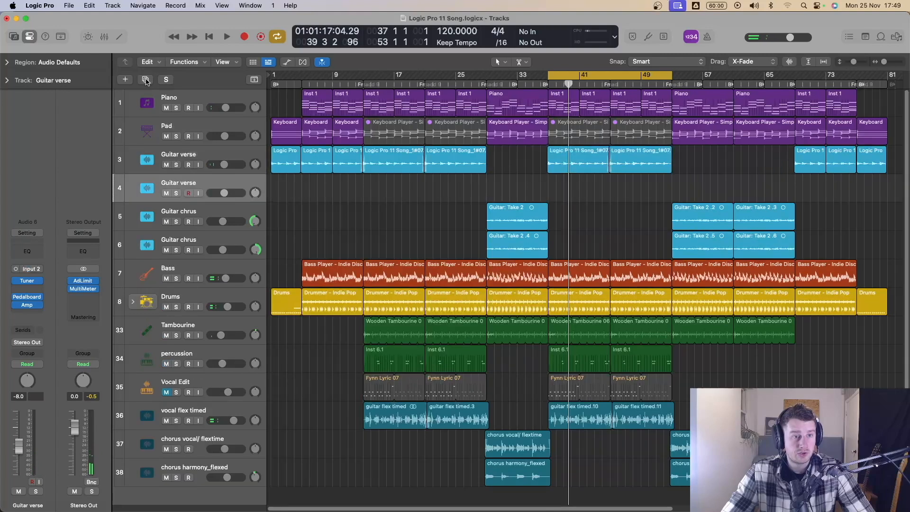
{"action": "left_click_drag", "start_coordinate": [896, 161], "coordinate": [289, 192]}
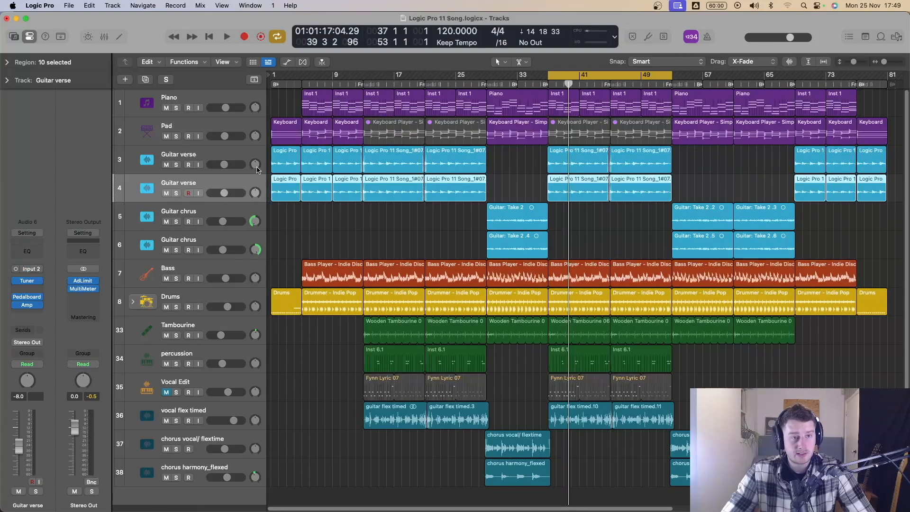
{"action": "left_click_drag", "start_coordinate": [256, 169], "coordinate": [257, 174]}
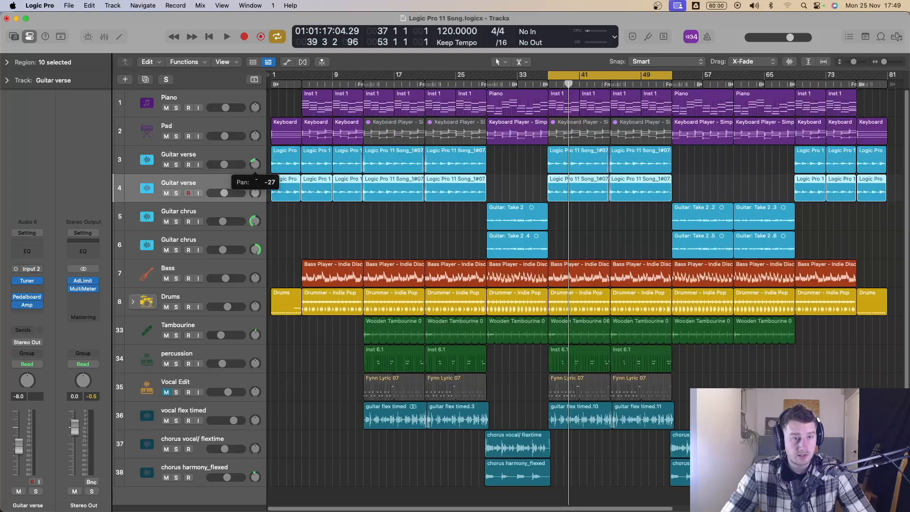
{"action": "left_click_drag", "start_coordinate": [255, 192], "coordinate": [255, 180]}
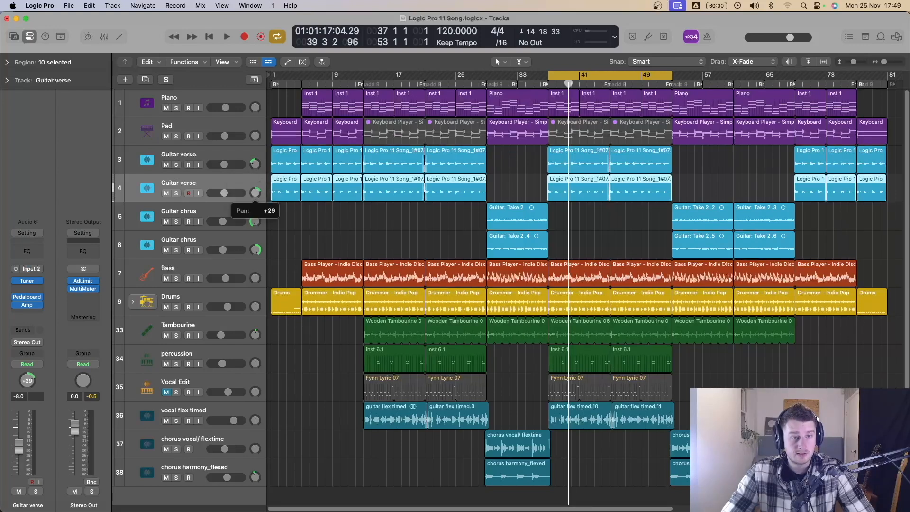
Step: Play the start of the second verse to judge the doubled and panned verse guitars
{"action": "key", "text": "space"}
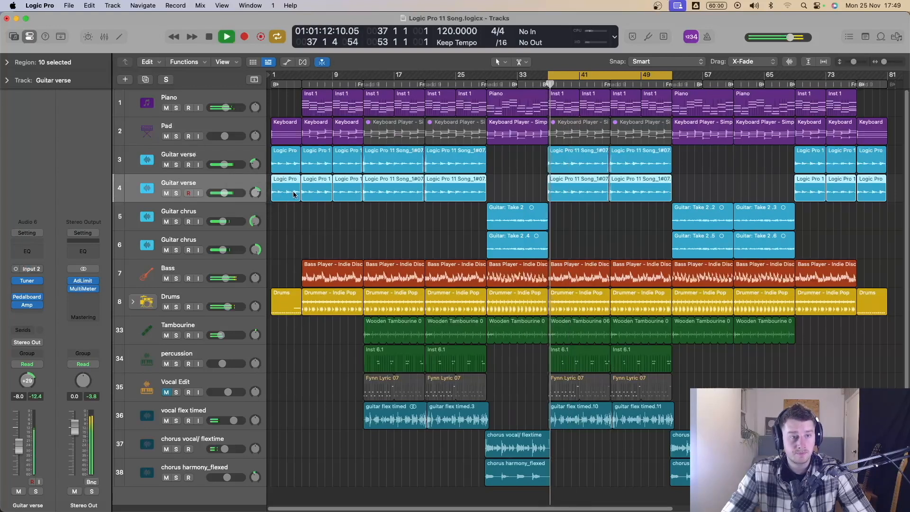
{"action": "key", "text": "space"}
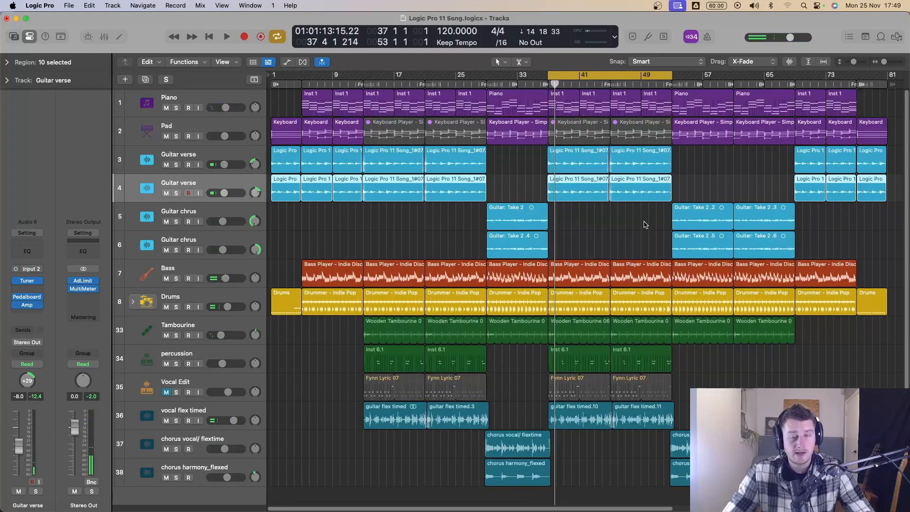
{"action": "key", "text": "space"}
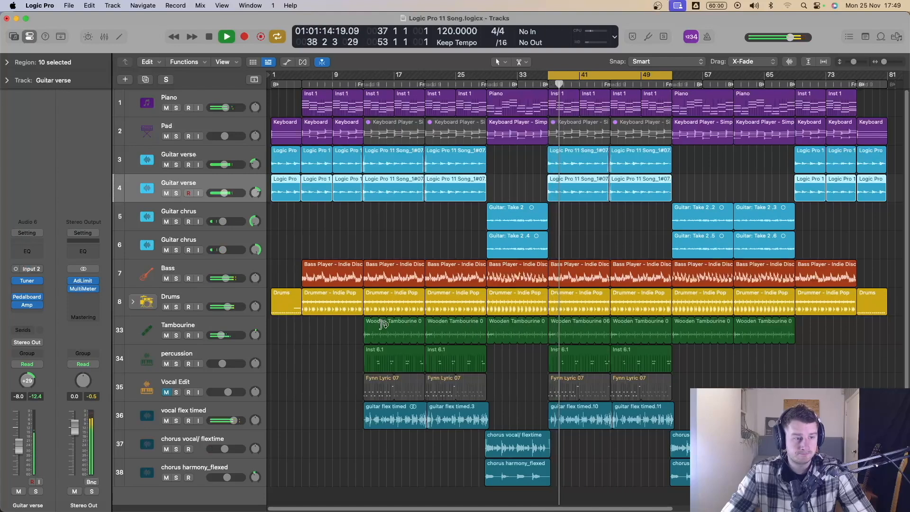
{"action": "key", "text": "space"}
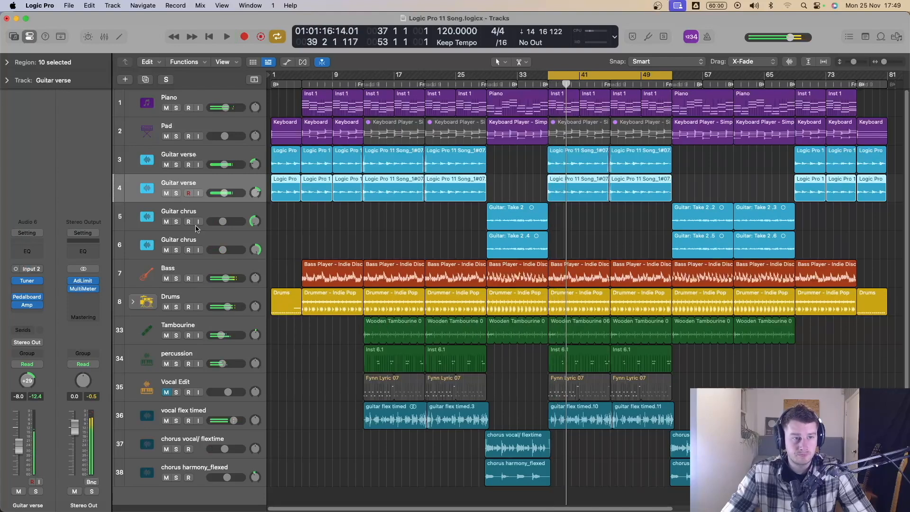
Step: Lower the duplicate Guitar verse track to -10.0 dB and the original to -10.2 dB while checking the second verse
{"action": "left_click_drag", "start_coordinate": [18, 447], "coordinate": [18, 452]}
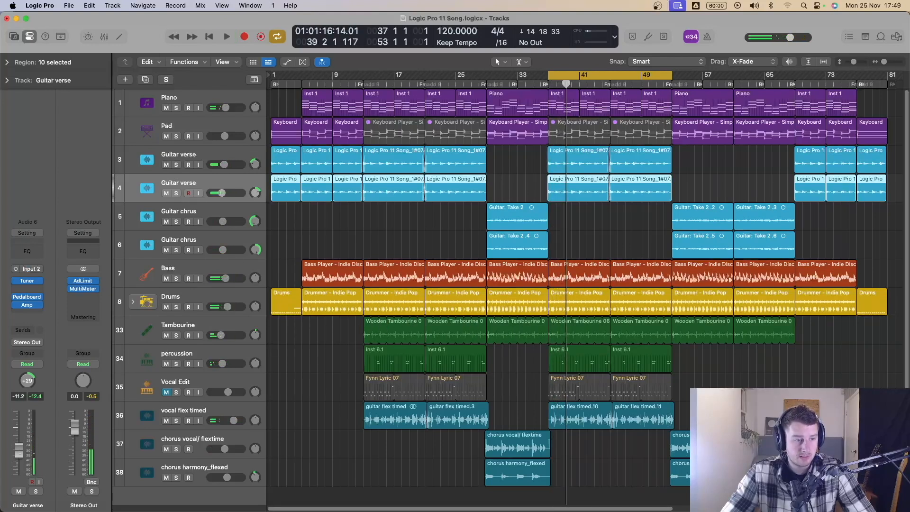
{"action": "key", "text": "space"}
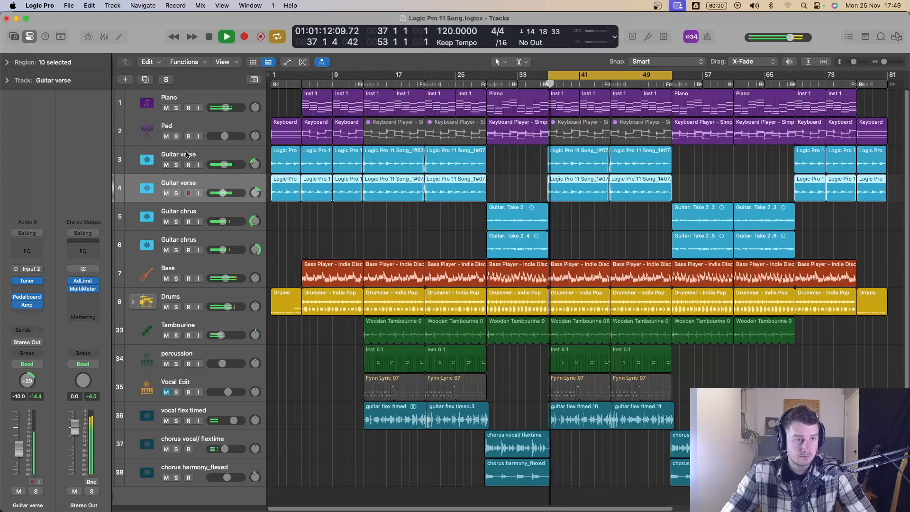
{"action": "key", "text": "Up"}
{"action": "key", "text": "space"}
Step: Show the Mixer, enlarge it to reveal the full channel strips, and listen to the second verse
{"action": "key", "text": "x"}
{"action": "key", "text": "space"}
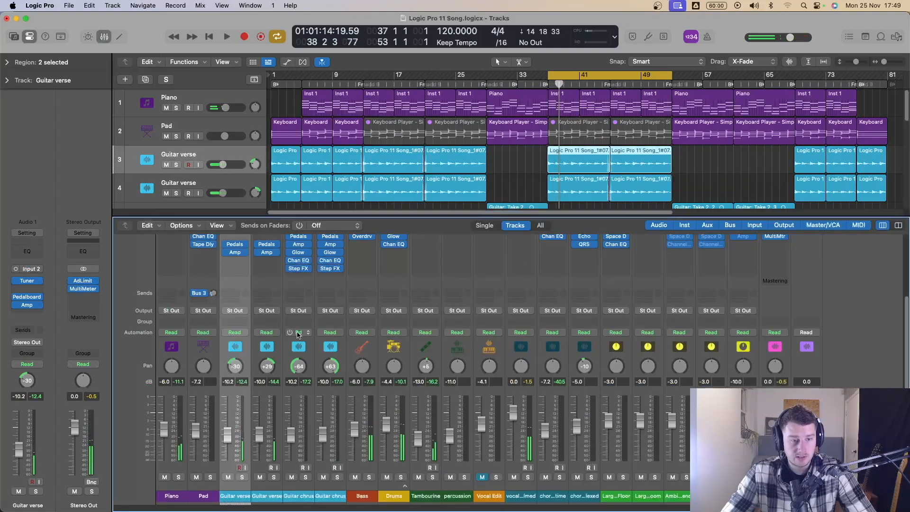
{"action": "scroll", "coordinate": [295, 342], "scroll_direction": "up", "scroll_amount": 3}
{"action": "scroll", "coordinate": [296, 342], "scroll_direction": "down", "scroll_amount": 1}
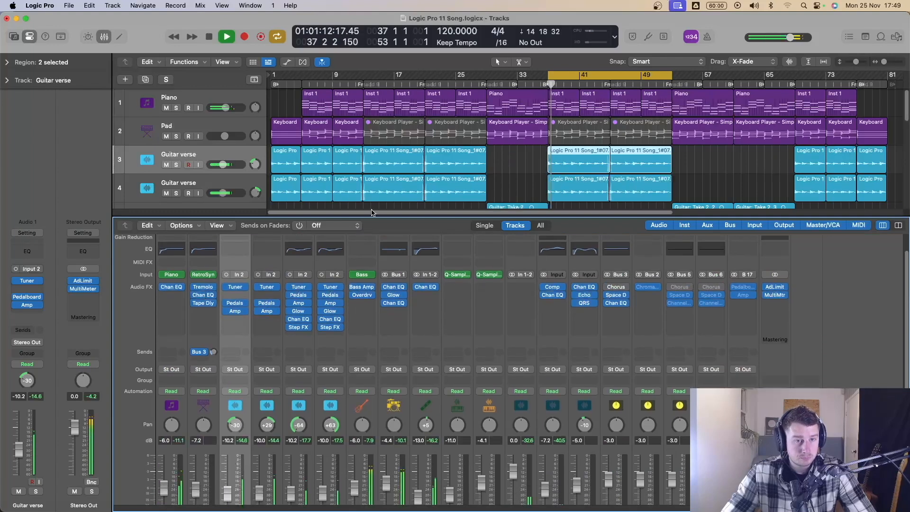
{"action": "left_click_drag", "start_coordinate": [371, 216], "coordinate": [390, 131]}
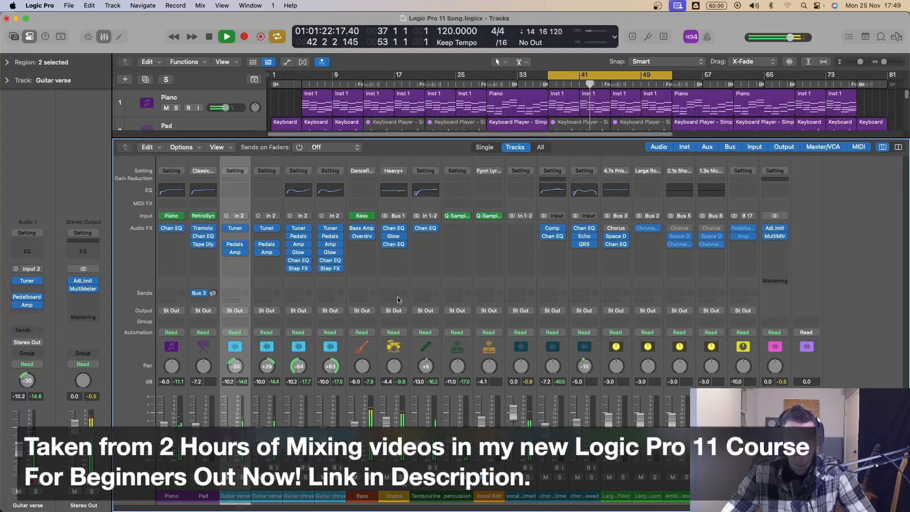
{"action": "key", "text": "space"}
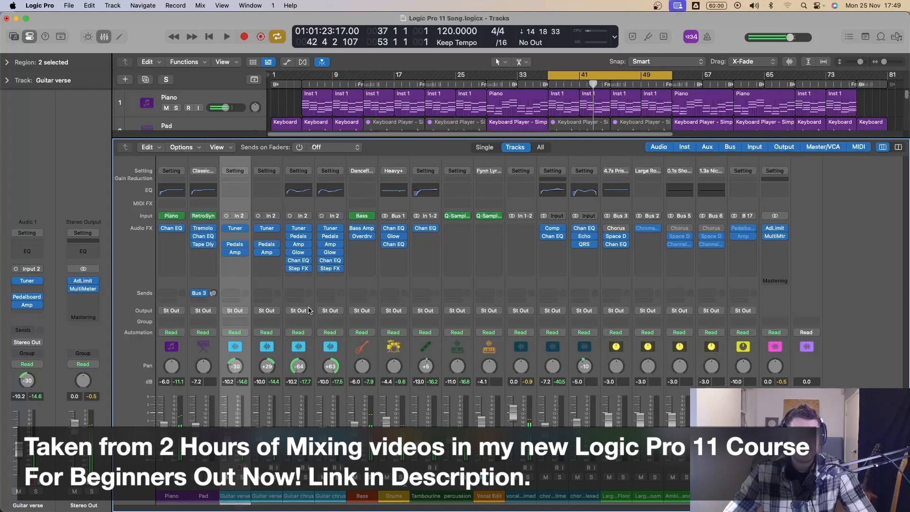